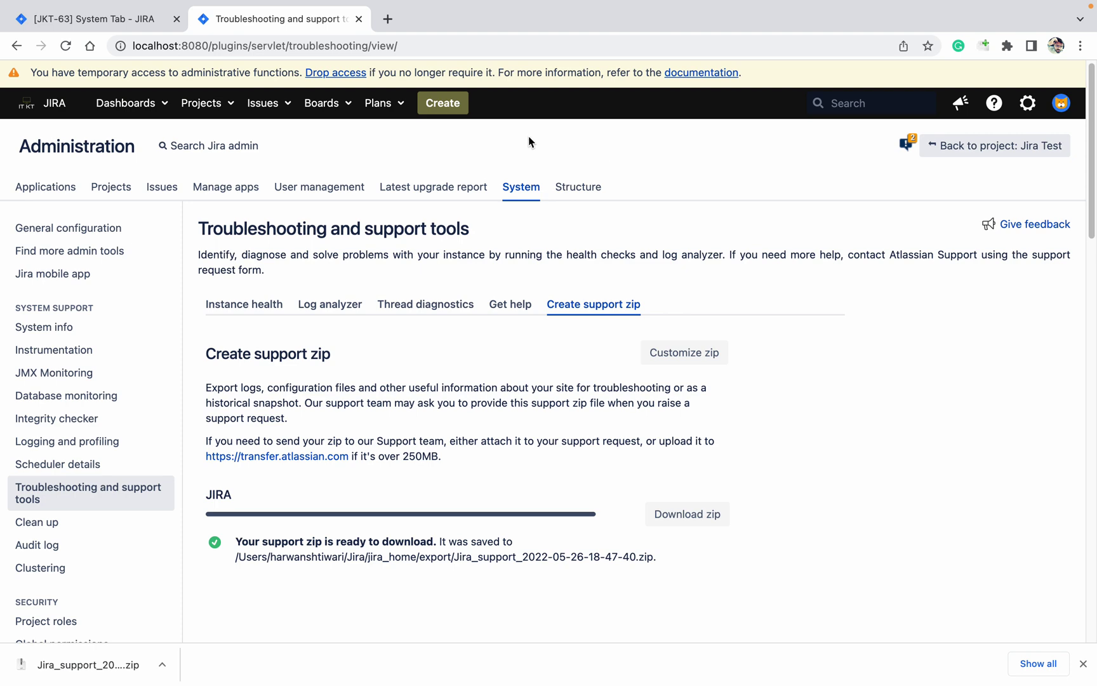
# - Search Google for 'atlassian support' in a new browser tab
pyautogui.click(387, 19)
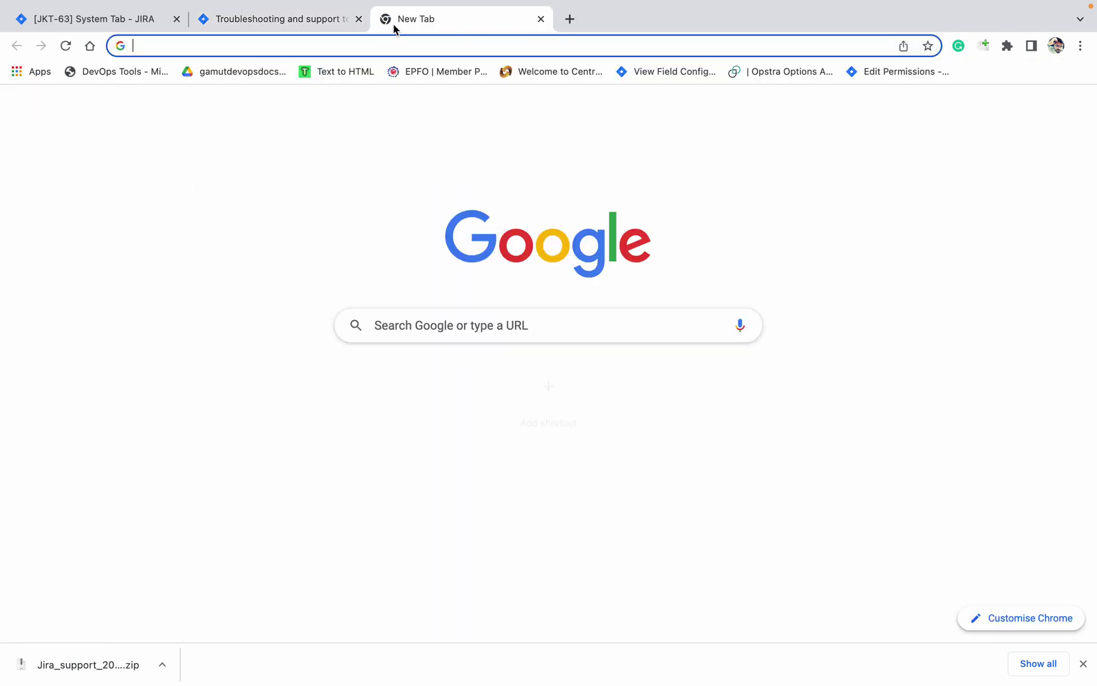
pyautogui.moveTo(505, 5)
pyautogui.write('at')
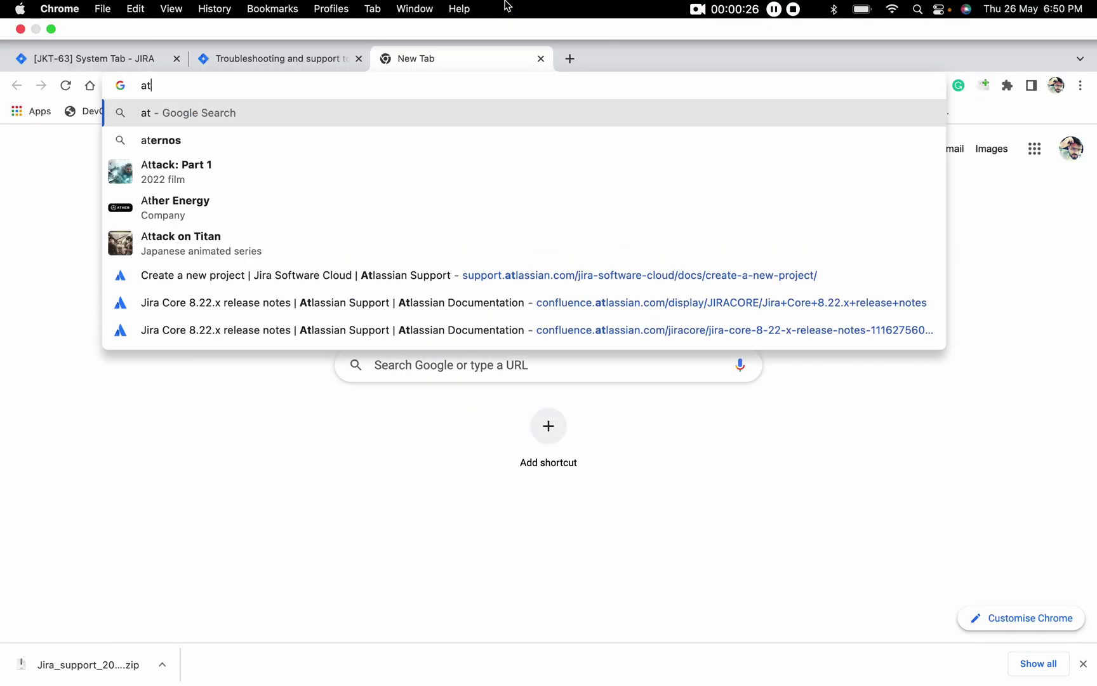
pyautogui.write('l')
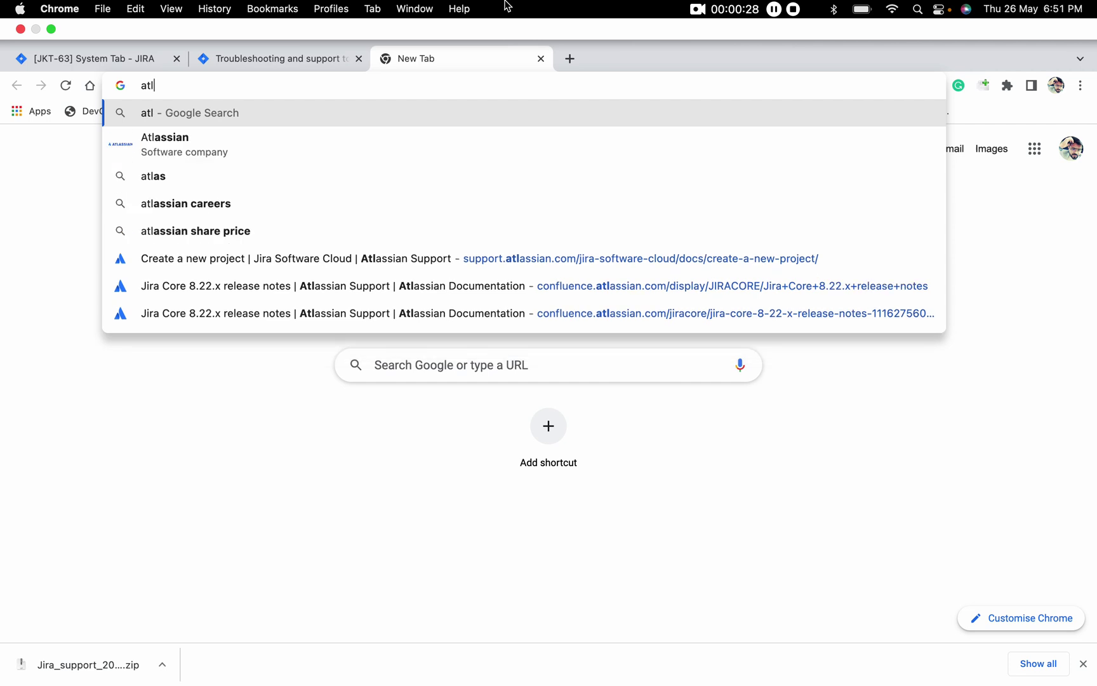
pyautogui.write('assian s')
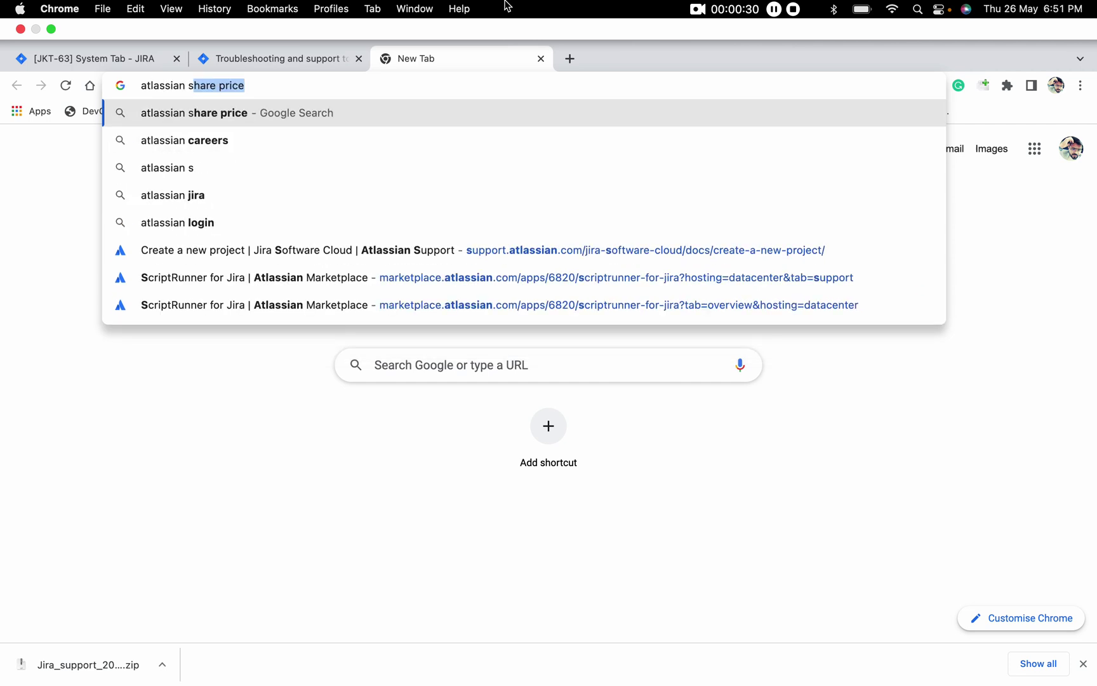
pyautogui.write('u')
pyautogui.press('Down')
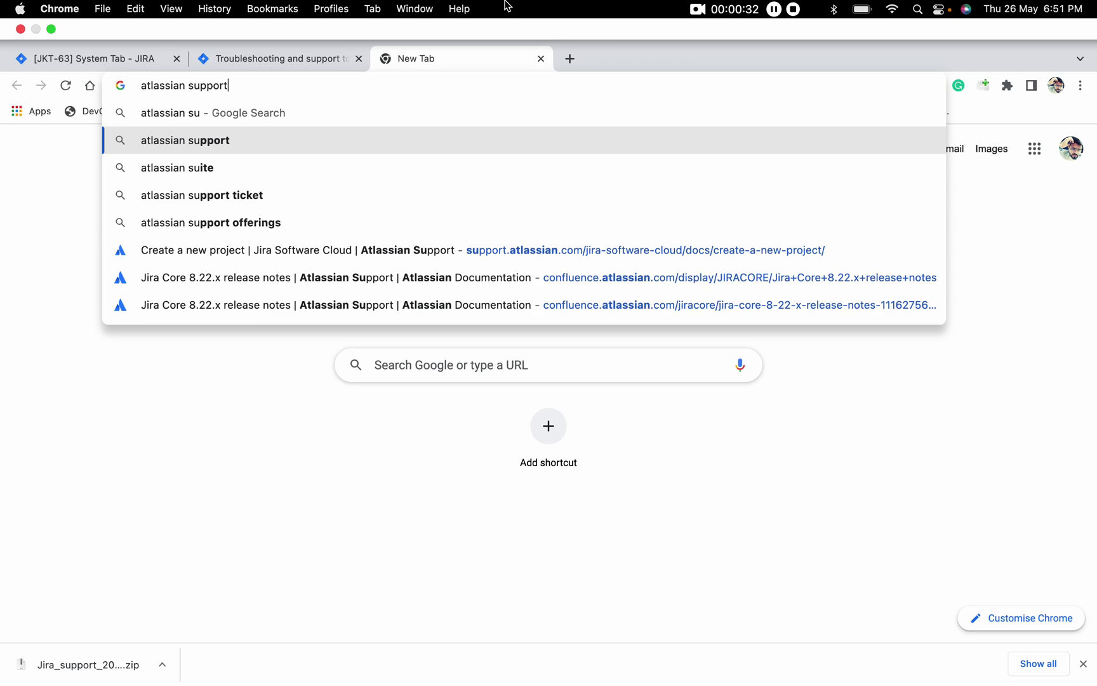
pyautogui.press('Return')
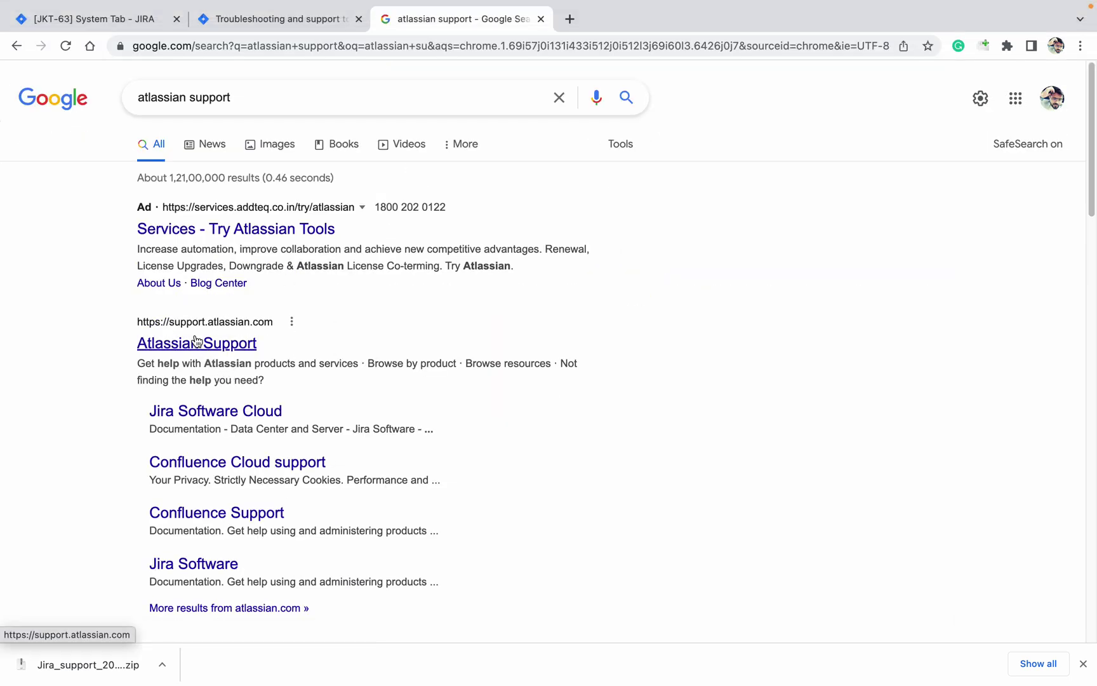
# - Sign in to Atlassian Support and open the Jira Software Data Center and Server support page
pyautogui.click(206, 342)
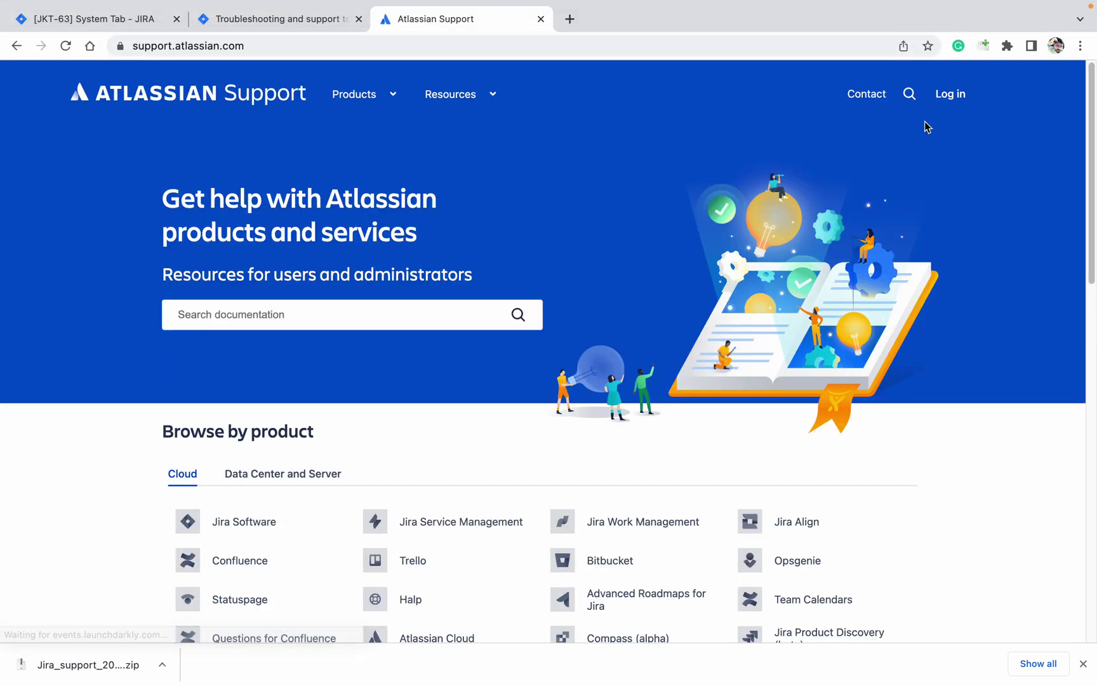
pyautogui.click(943, 95)
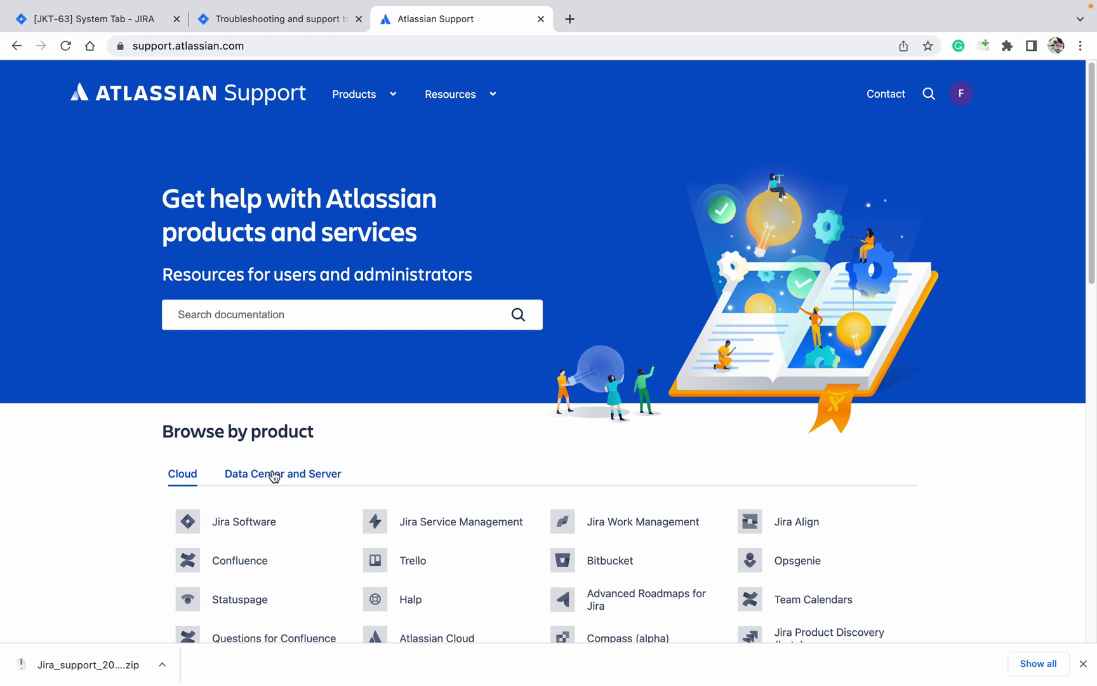
pyautogui.scroll(-1, 435, 445)
pyautogui.scroll(-2, 434, 444)
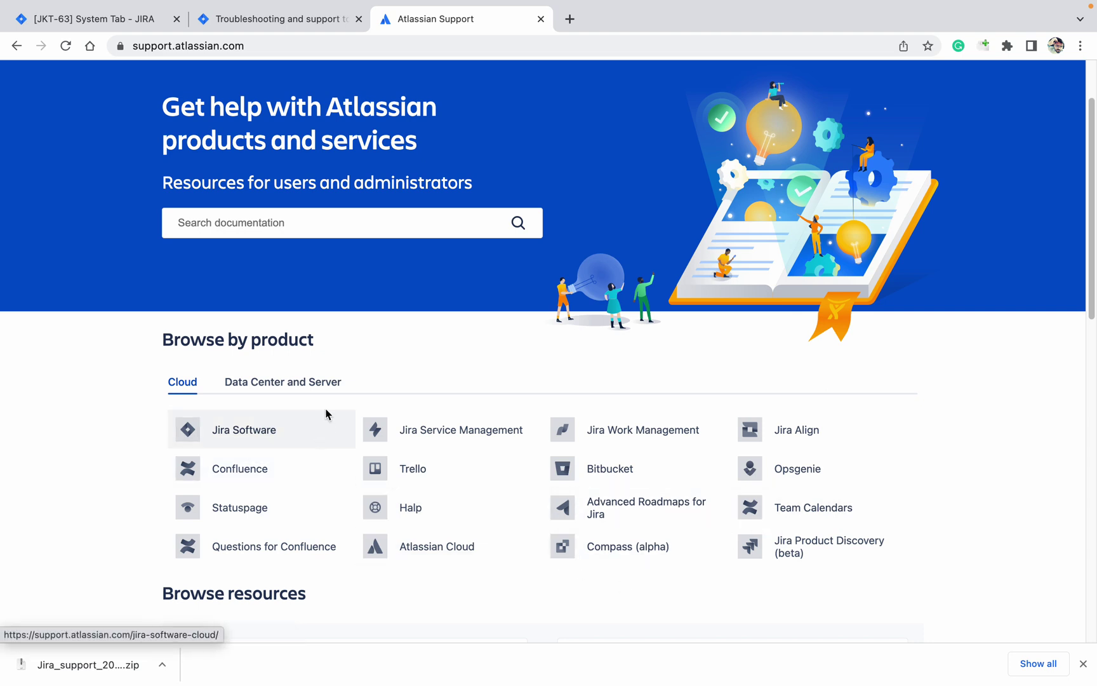
pyautogui.click(286, 391)
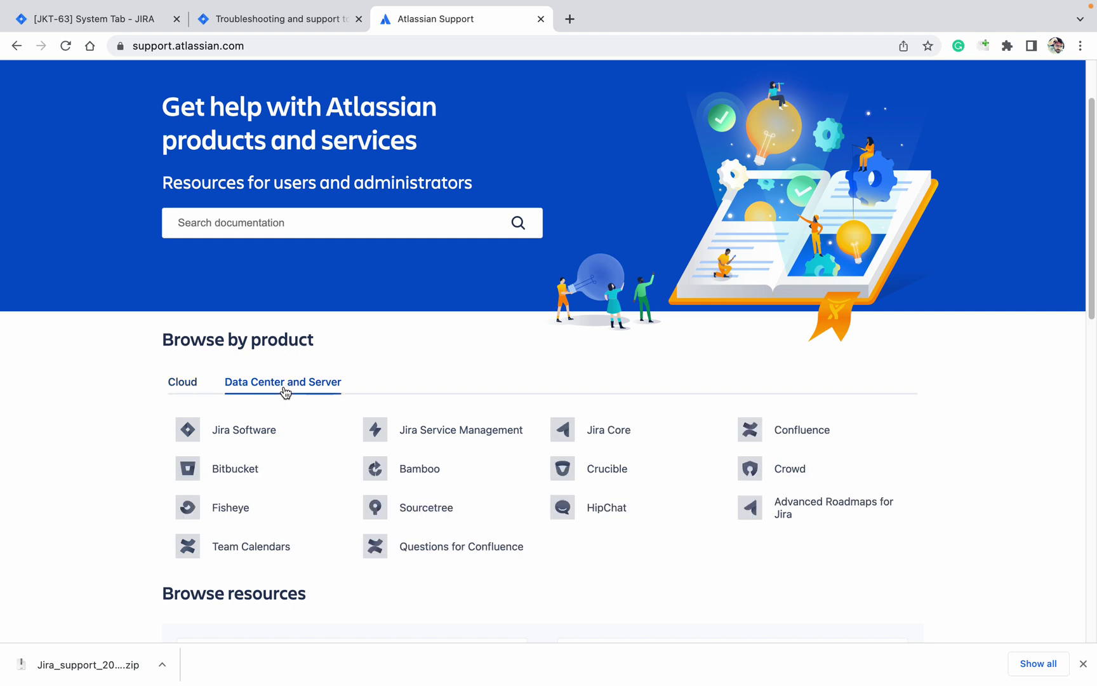
pyautogui.click(279, 436)
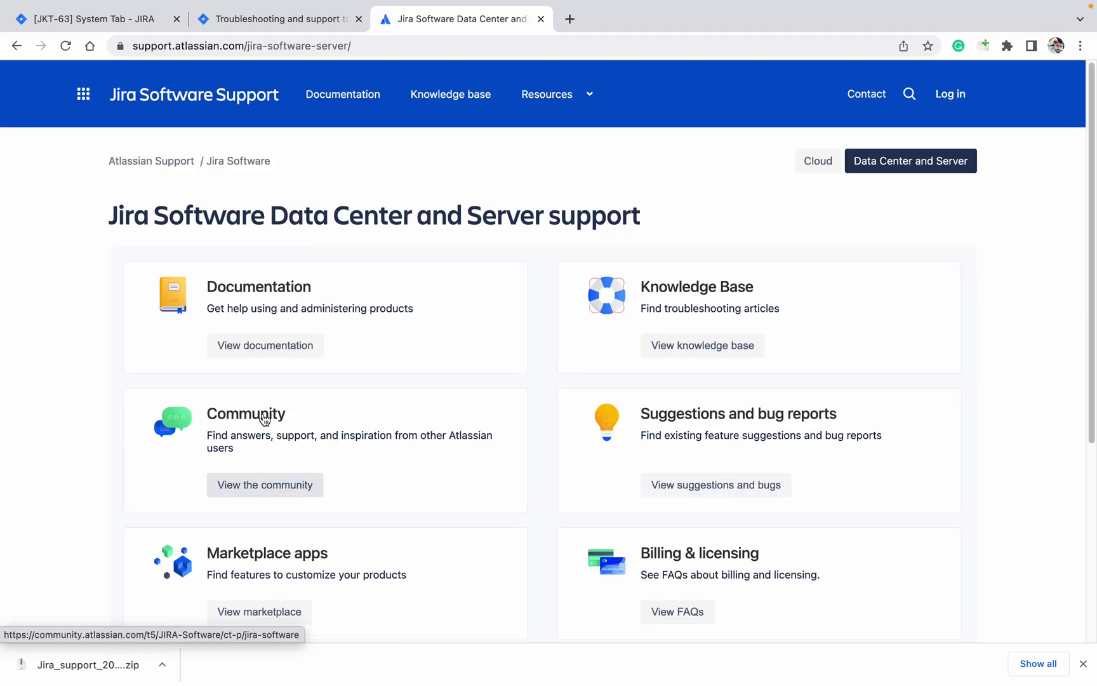
pyautogui.scroll(-3, 213, 341)
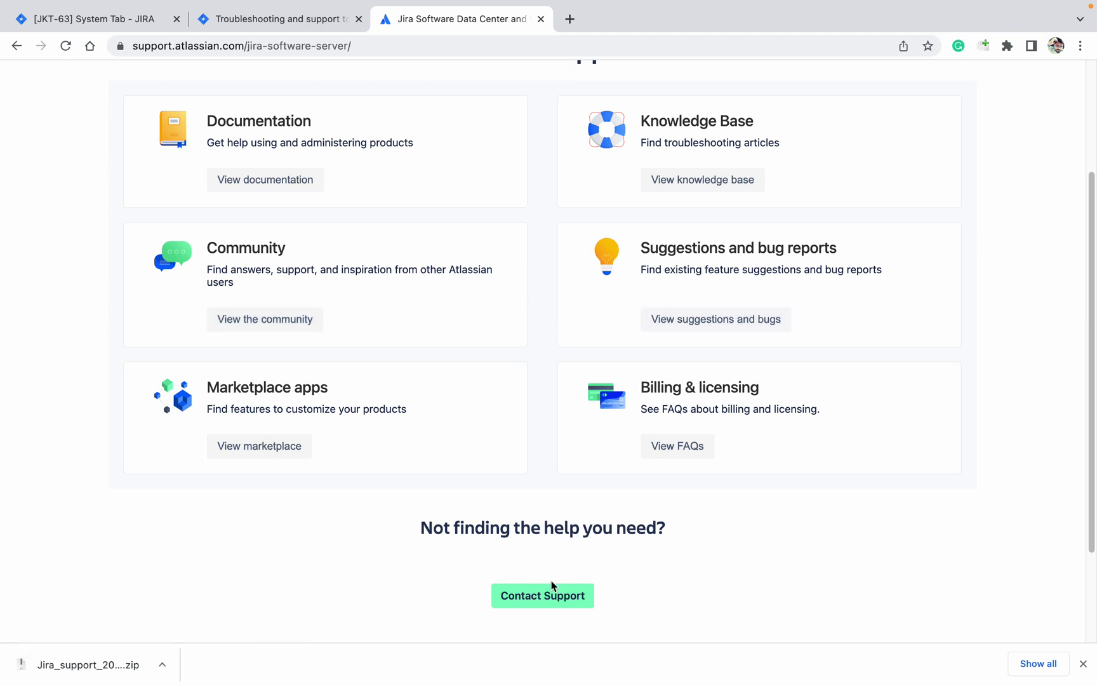
# - Set the contact form to Technical issues and bugs for Jira Software Data Center/Server
pyautogui.click(555, 608)
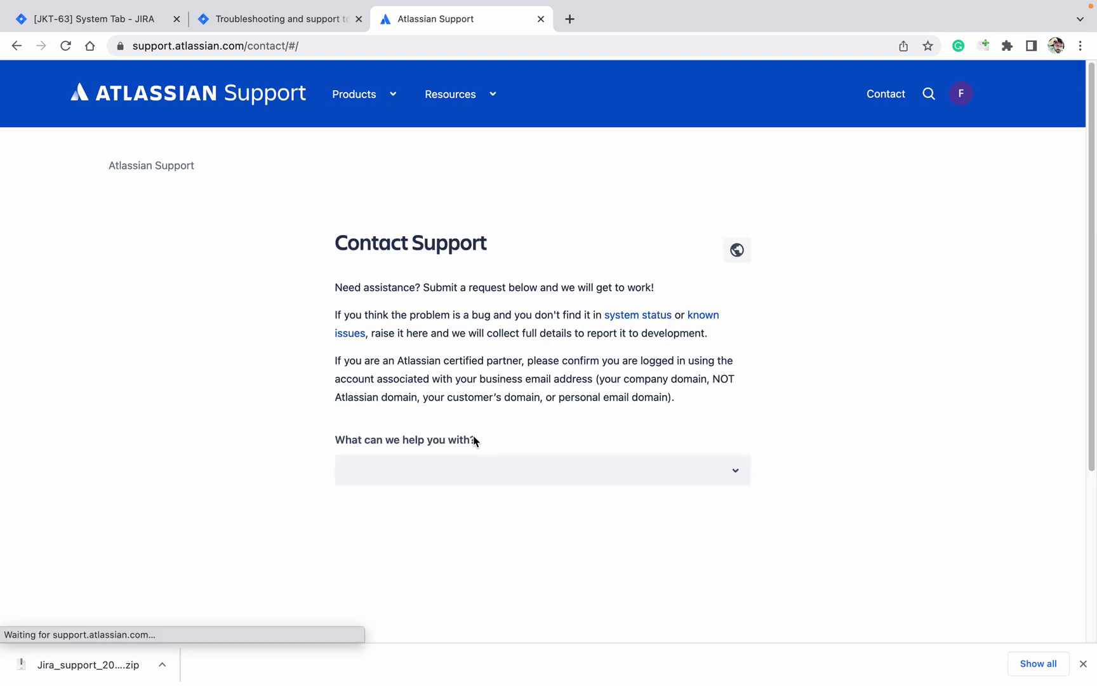
pyautogui.scroll(-2, 473, 441)
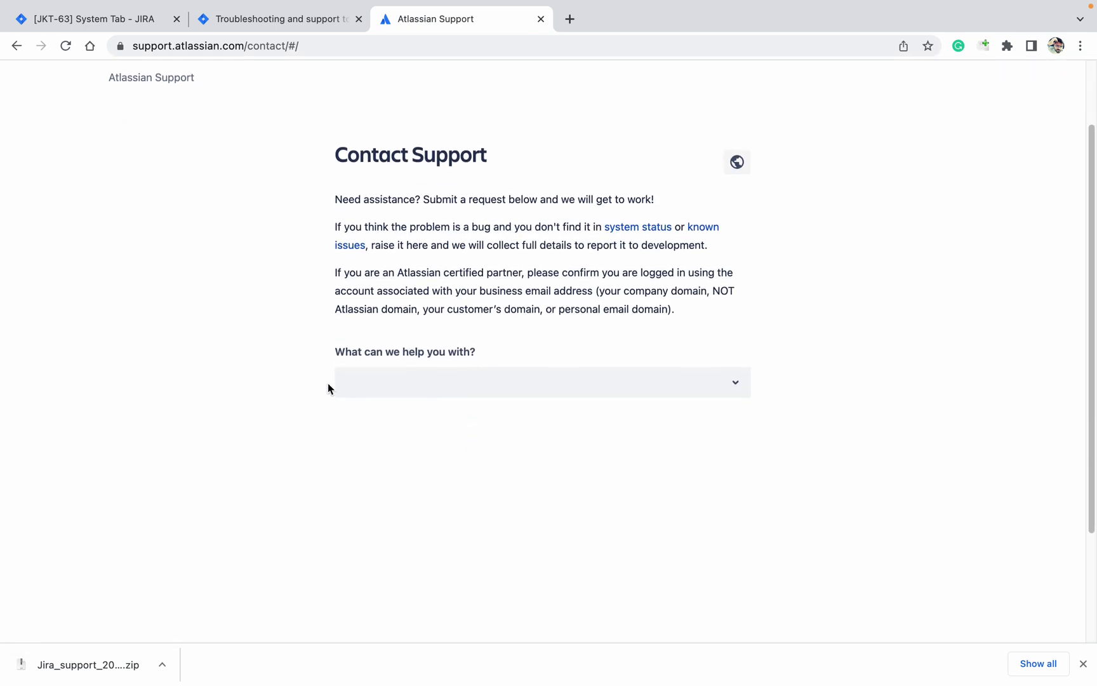
pyautogui.click(393, 382)
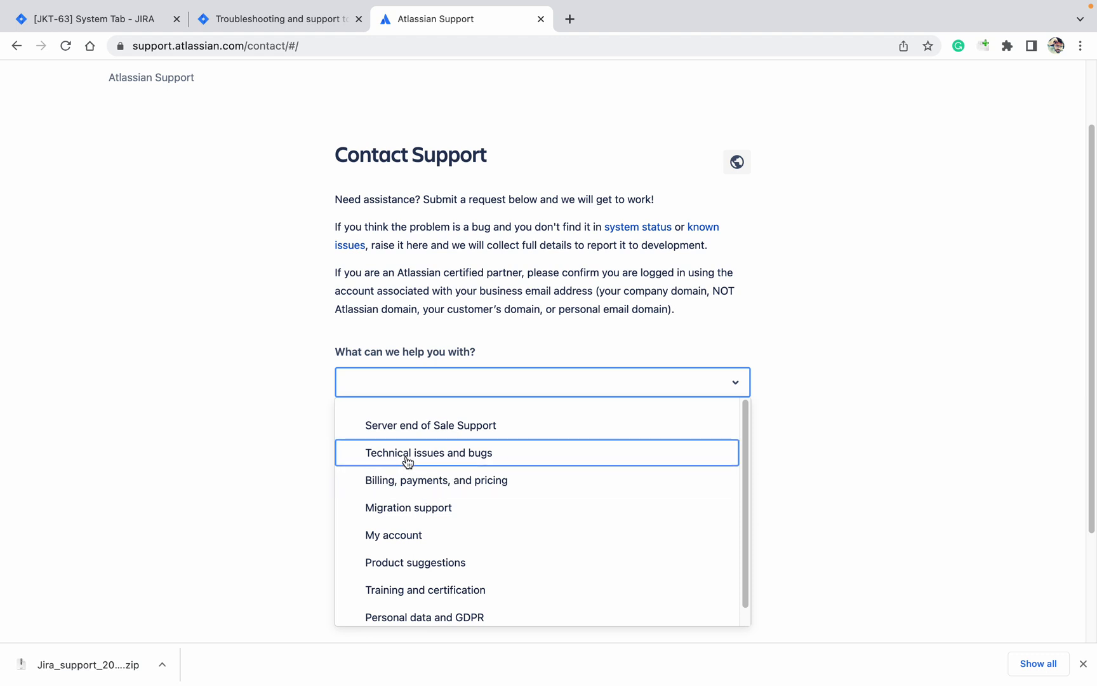
pyautogui.click(403, 461)
pyautogui.click(430, 464)
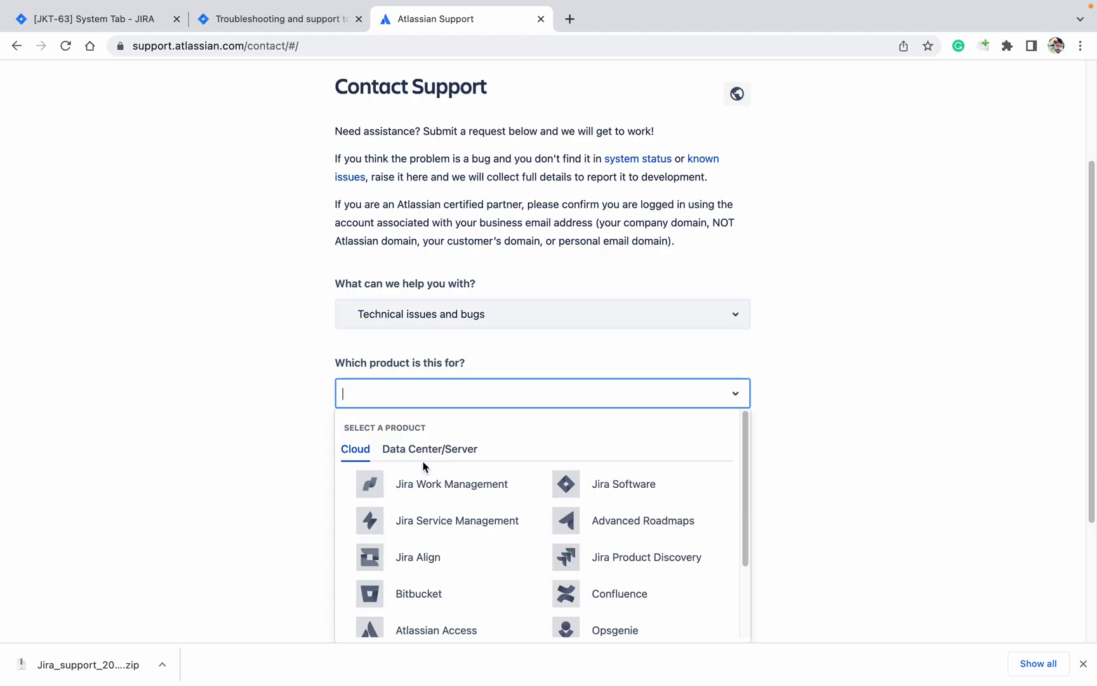
pyautogui.click(435, 453)
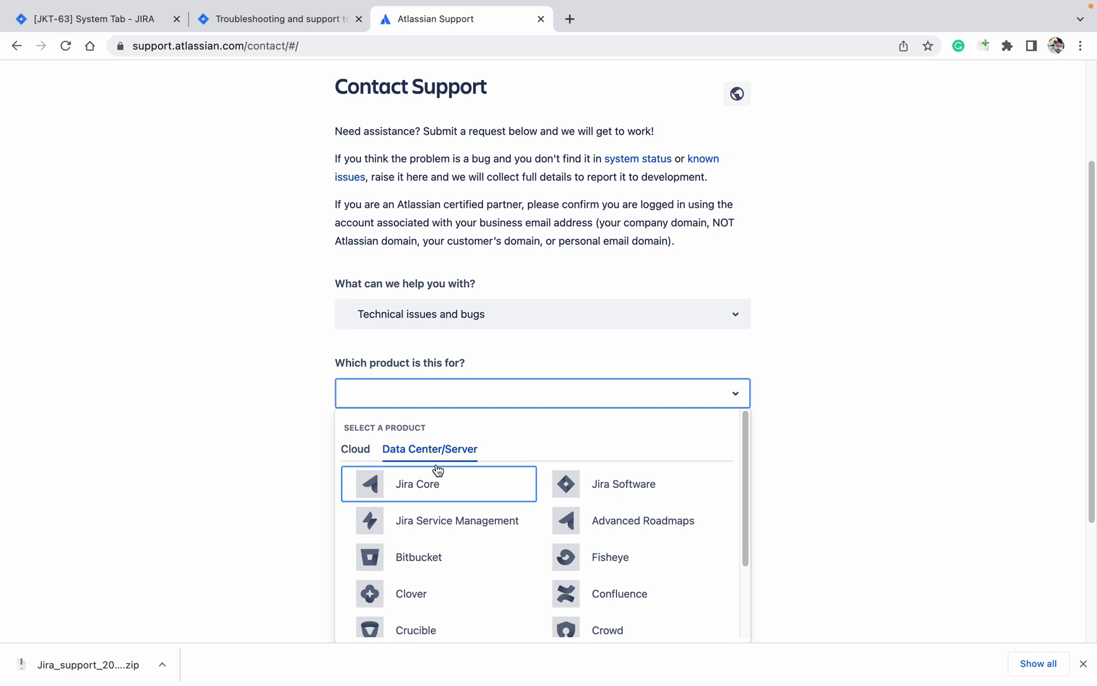
pyautogui.click(582, 484)
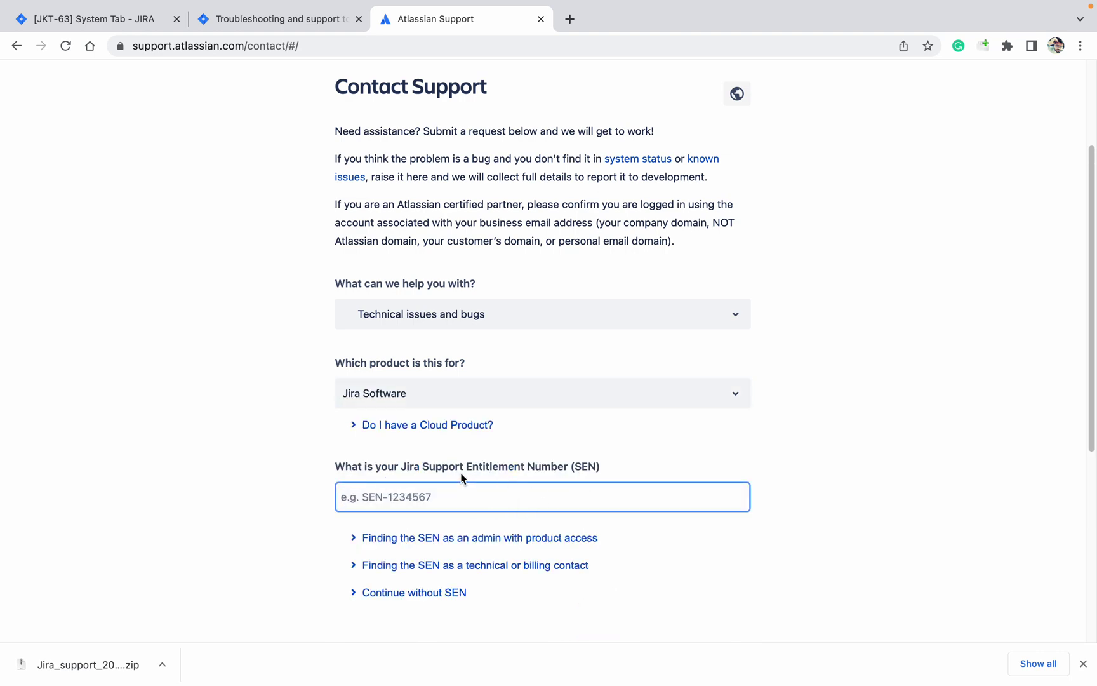
pyautogui.moveTo(271, 3)
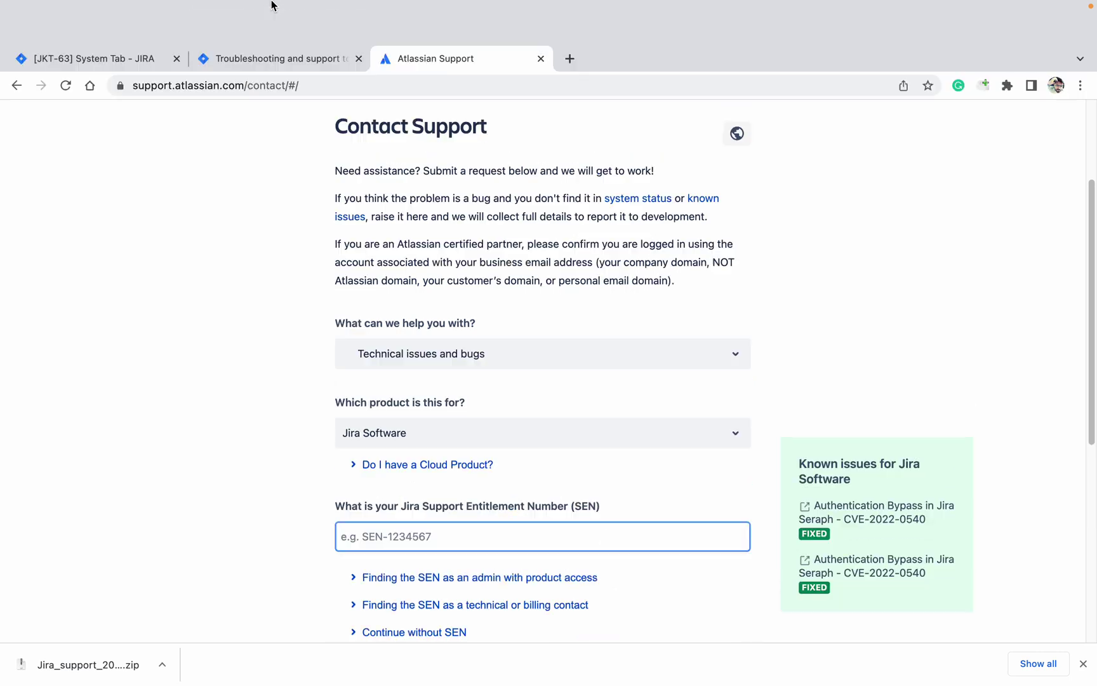
pyautogui.click(251, 64)
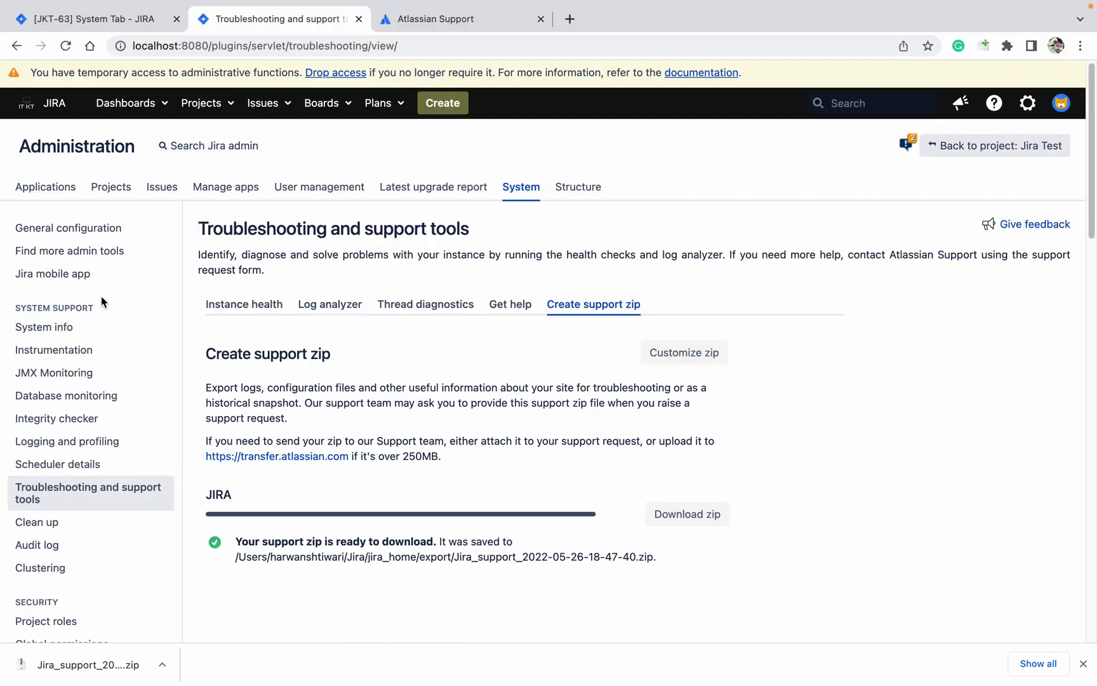
pyautogui.click(46, 187)
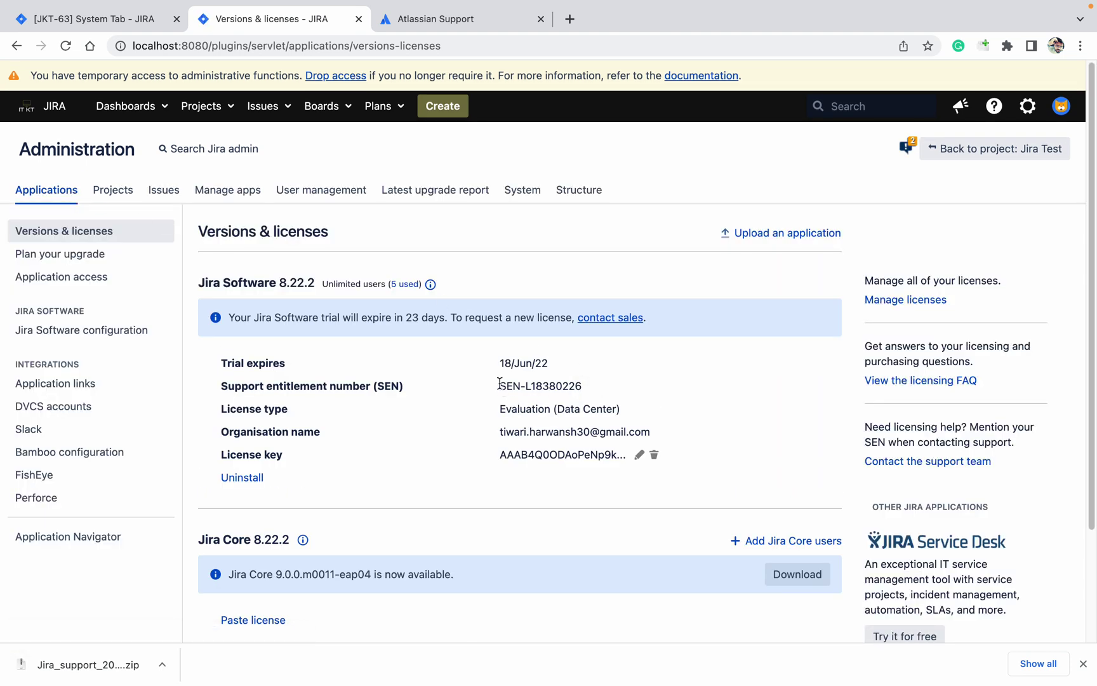
pyautogui.moveTo(500, 386); pyautogui.dragTo(583, 386)
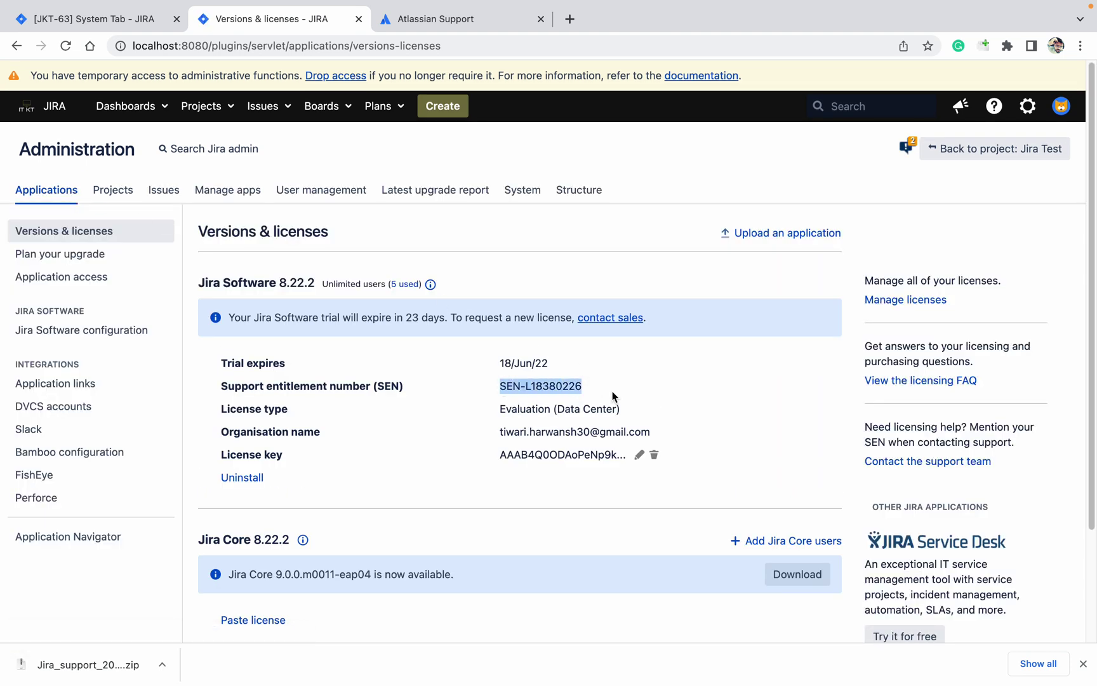
pyautogui.hotkey('ctrl', 'c')
pyautogui.click(415, 18)
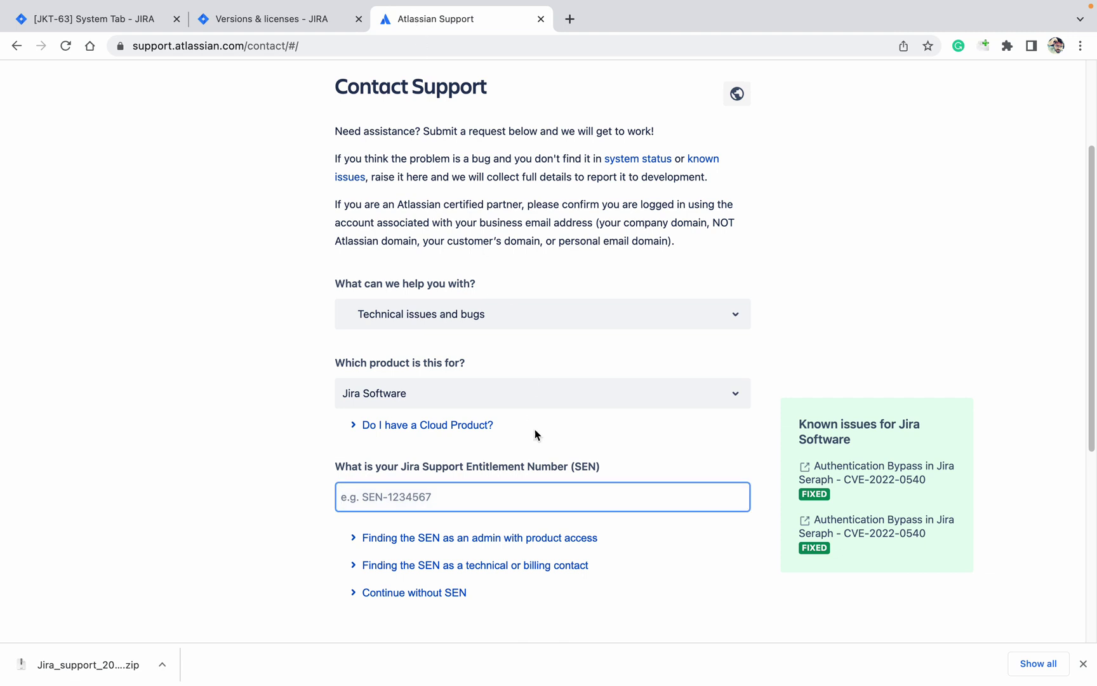
pyautogui.hotkey('ctrl', 'v')
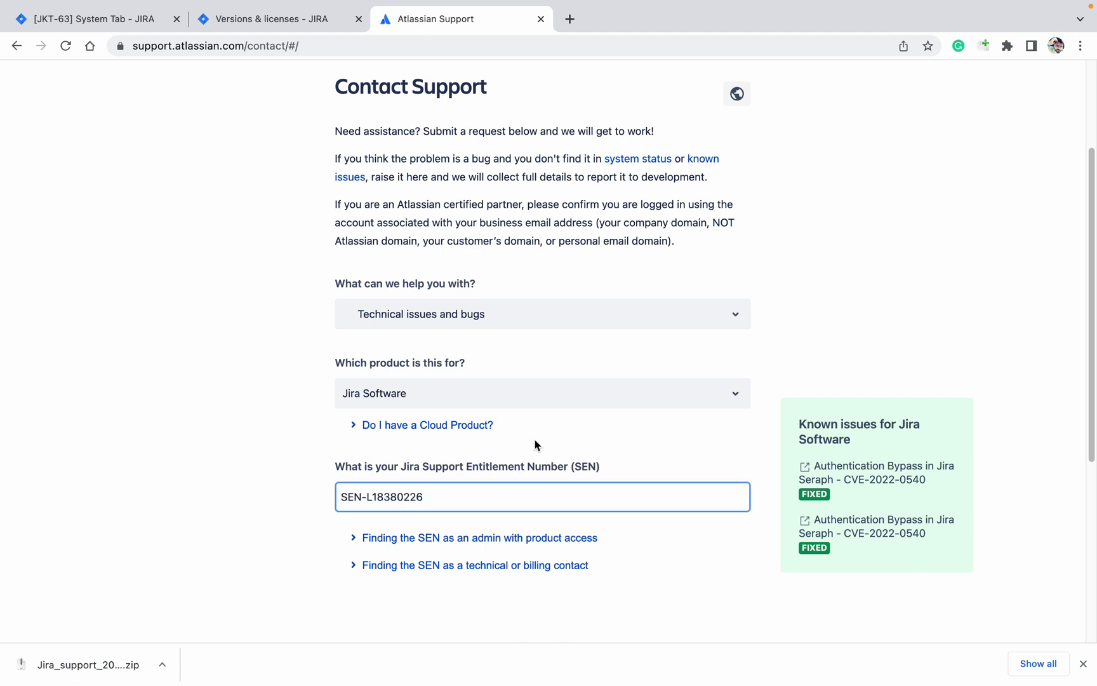
pyautogui.click(264, 476)
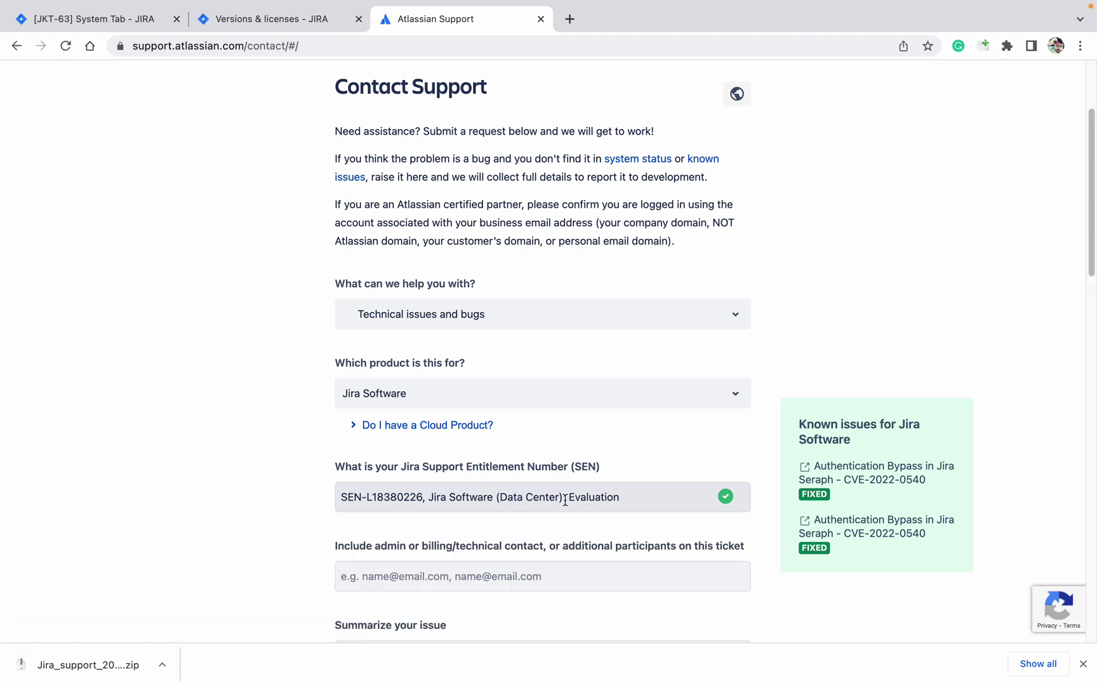
pyautogui.scroll(-4, 197, 441)
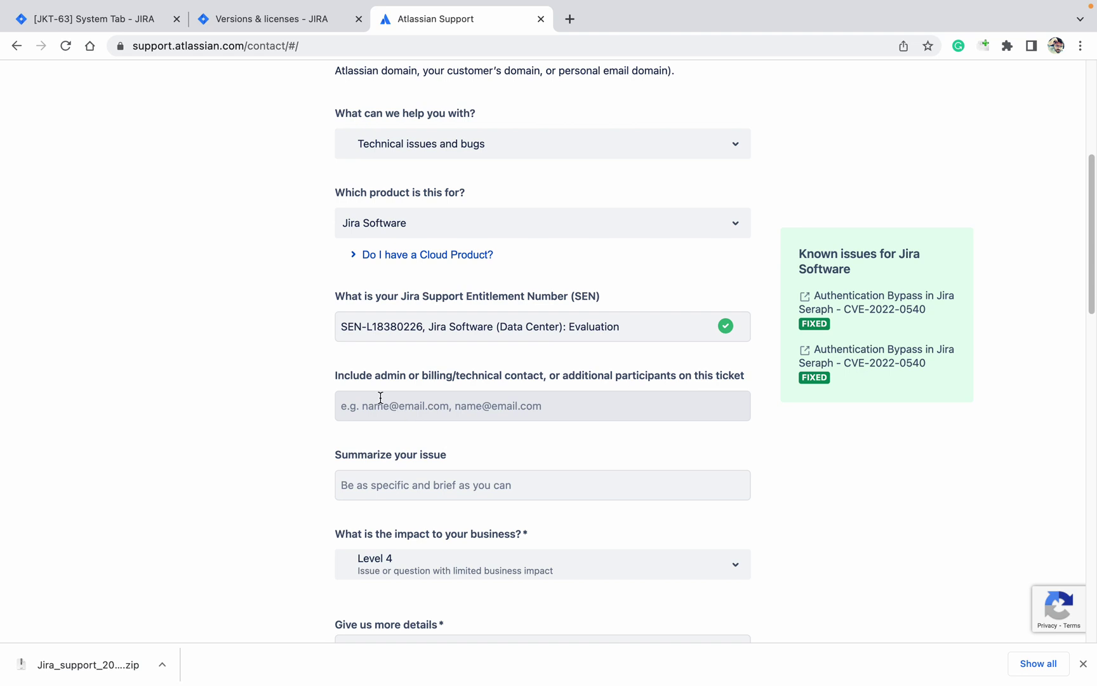
# - Change the issue summary to 'Jira is very Slow.'
pyautogui.click(395, 480)
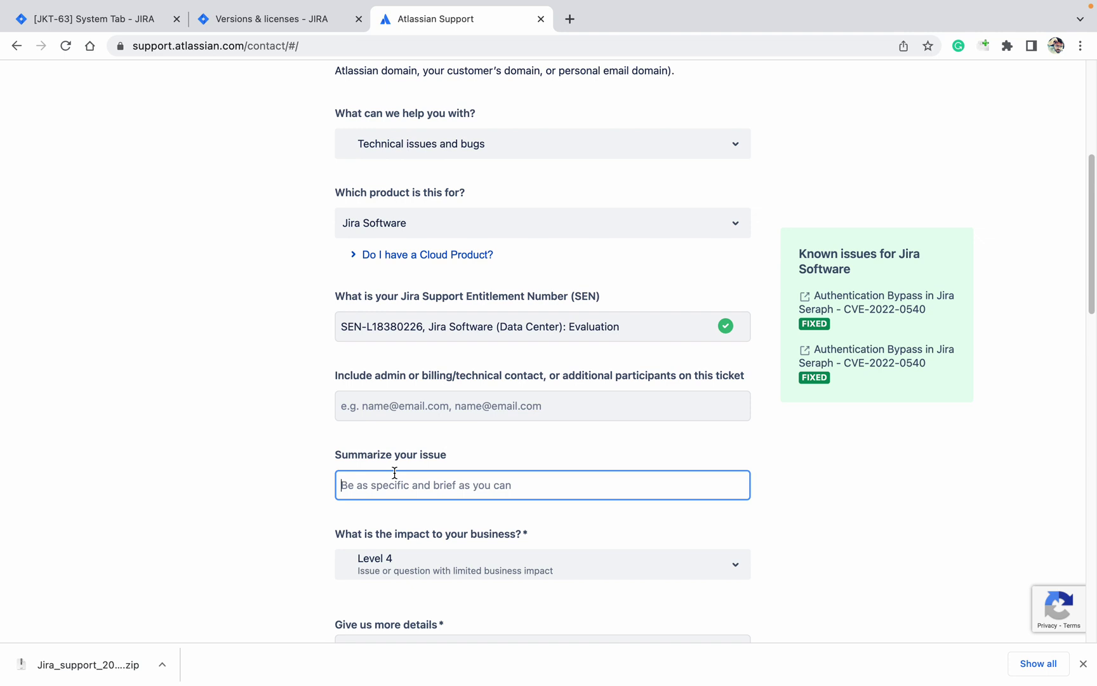
pyautogui.write('Sy')
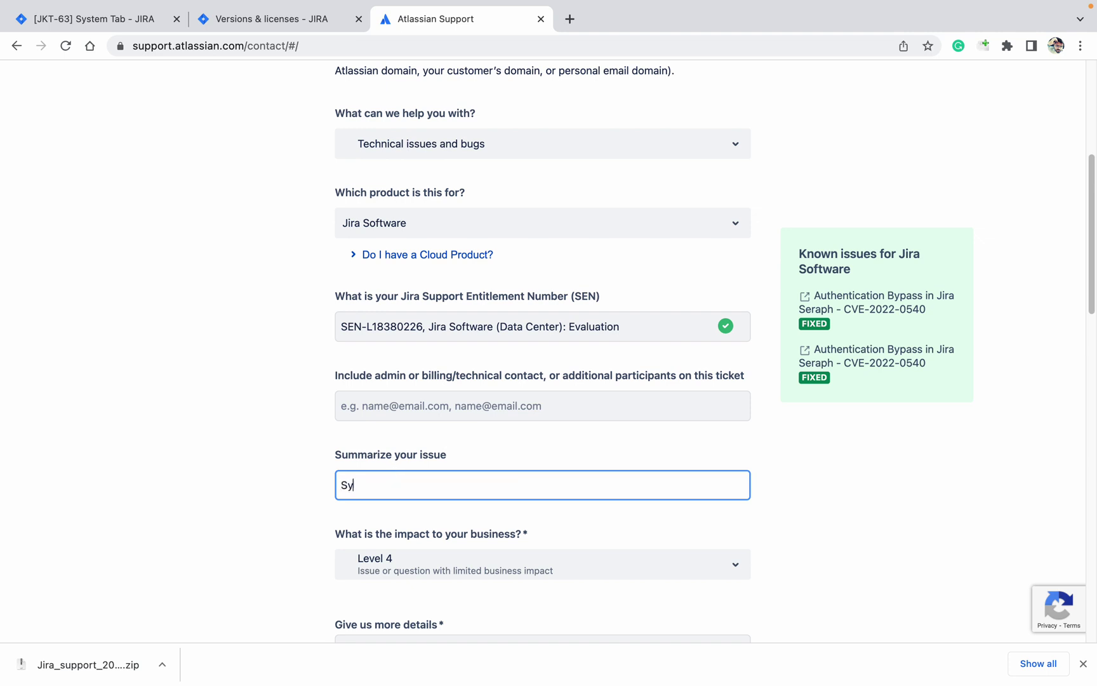
pyautogui.write('te')
pyautogui.write('very')
pyautogui.write('SLow')
pyautogui.write('low.')
pyautogui.doubleClick(373, 491)
pyautogui.write('Jira')
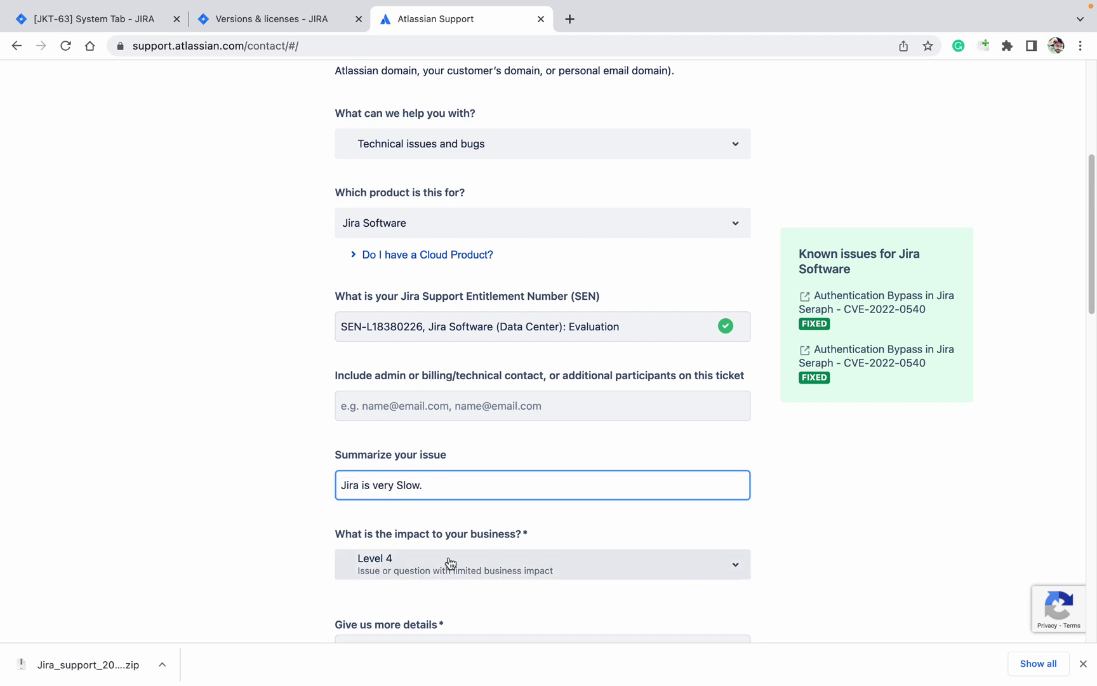
pyautogui.click(481, 572)
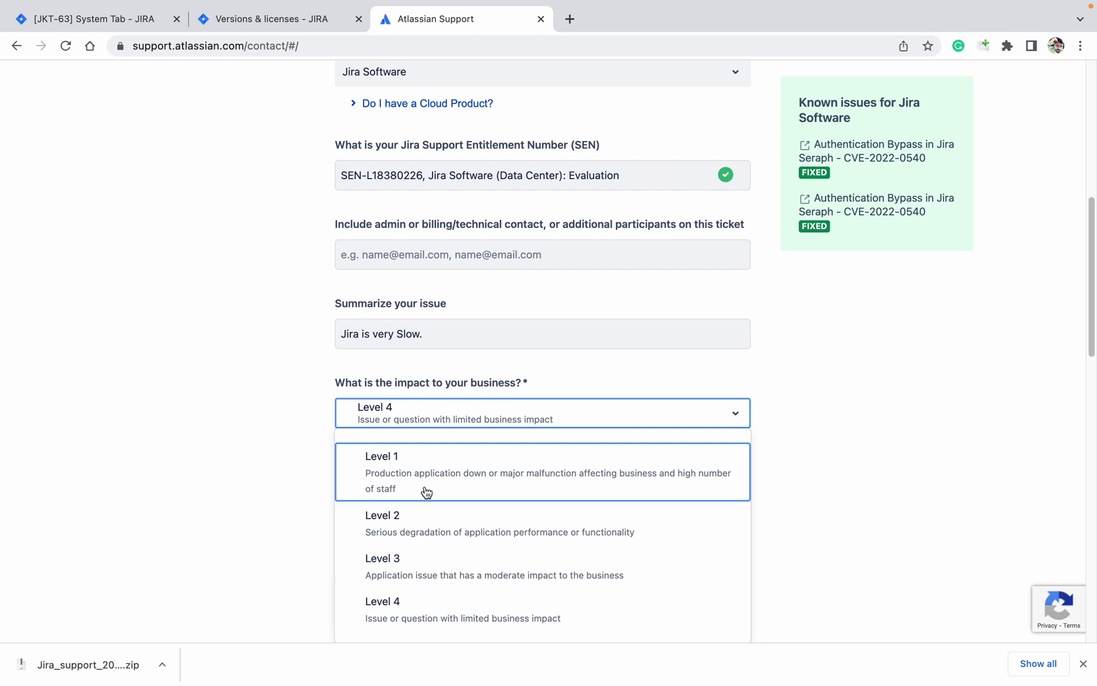
# - Set business impact to Level 3 and Jira Software version to 8.22.2, checked against Versions & licenses
pyautogui.click(411, 566)
pyautogui.scroll(-3, 351, 512)
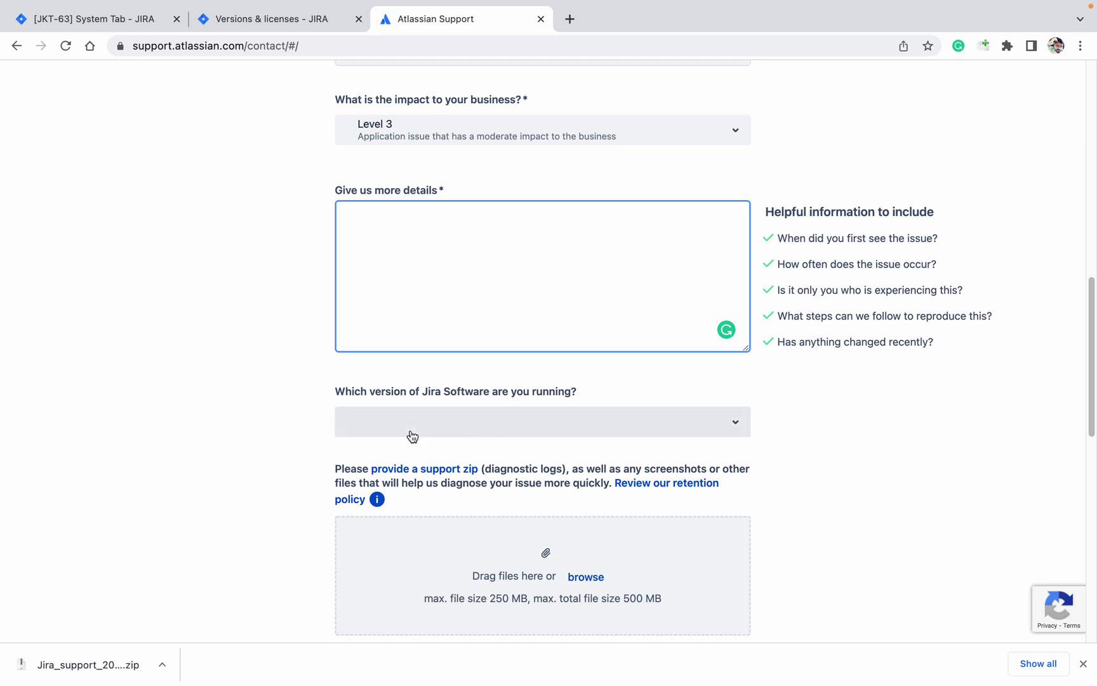
pyautogui.click(429, 424)
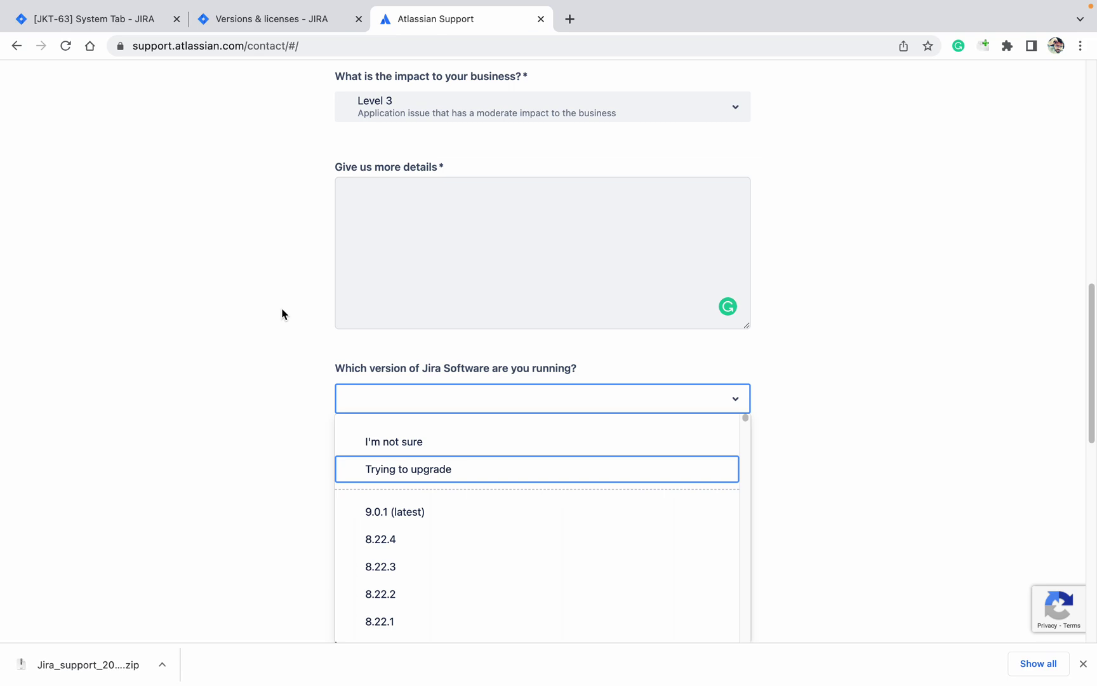
pyautogui.click(272, 19)
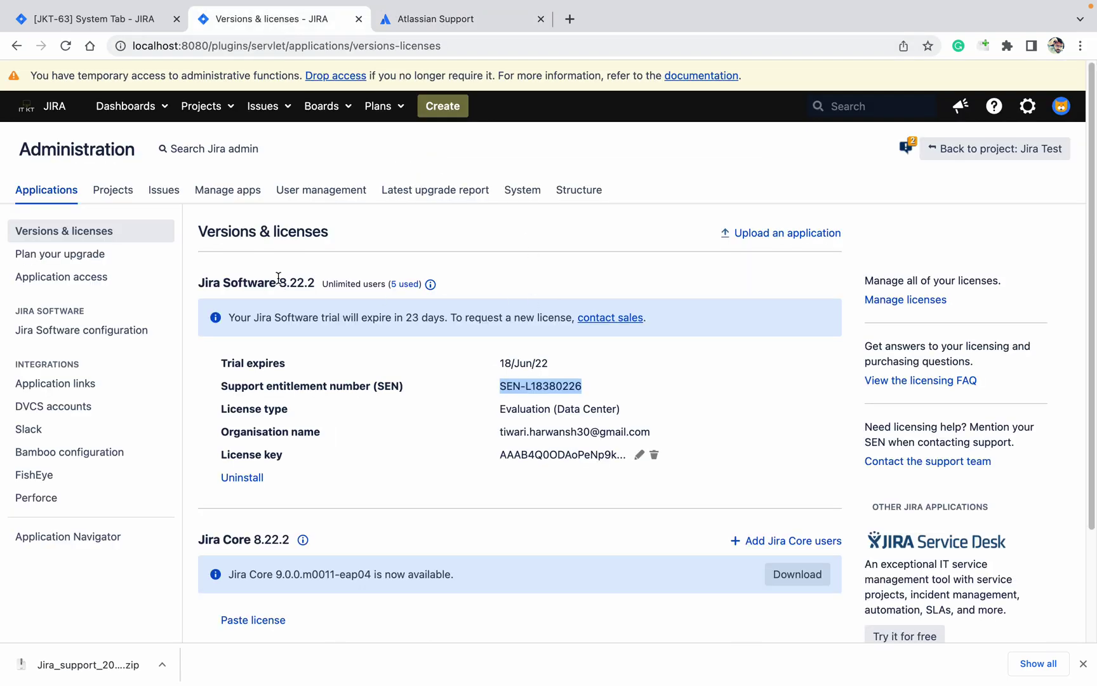
pyautogui.moveTo(487, 10)
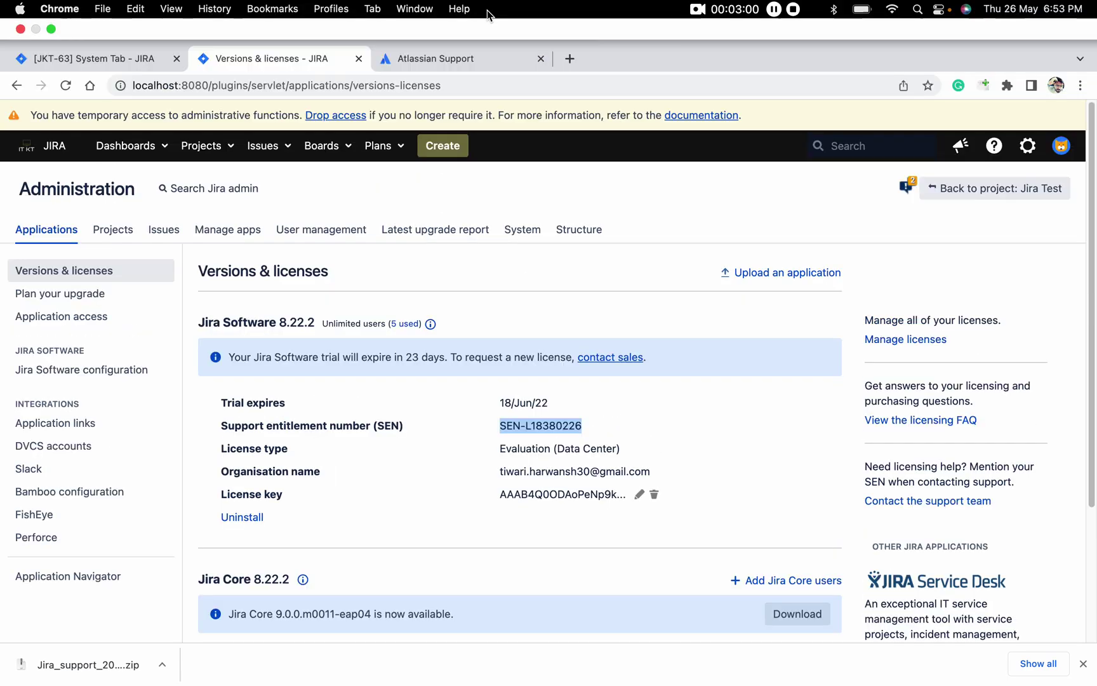
pyautogui.click(476, 59)
pyautogui.click(436, 410)
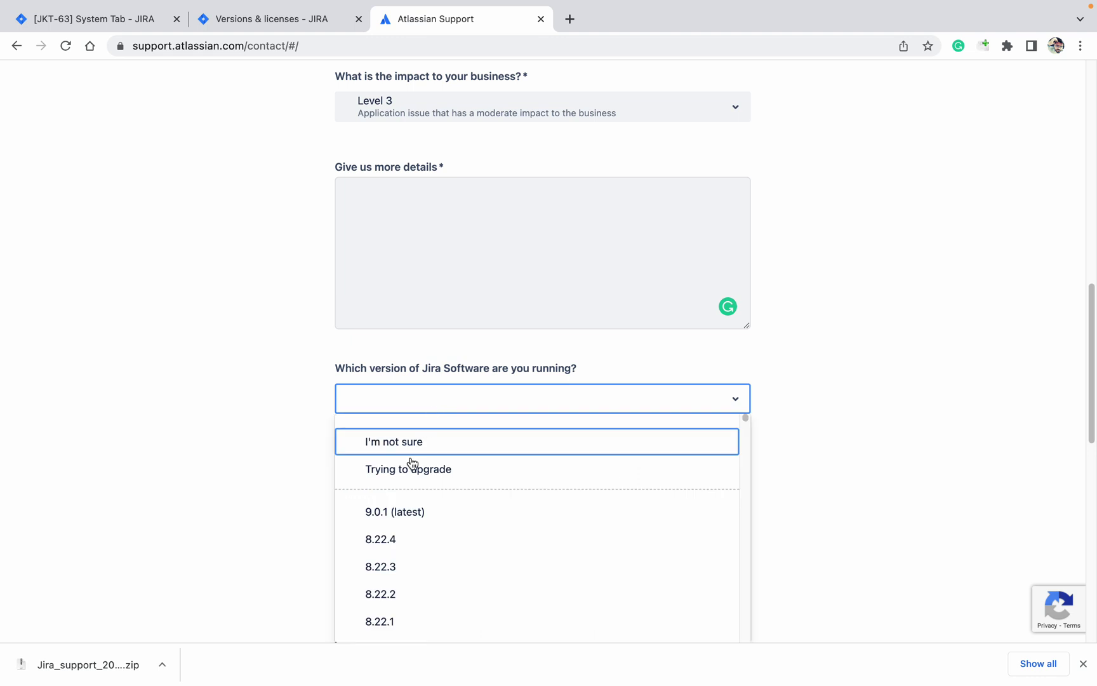
pyautogui.click(395, 594)
pyautogui.scroll(-5, 308, 452)
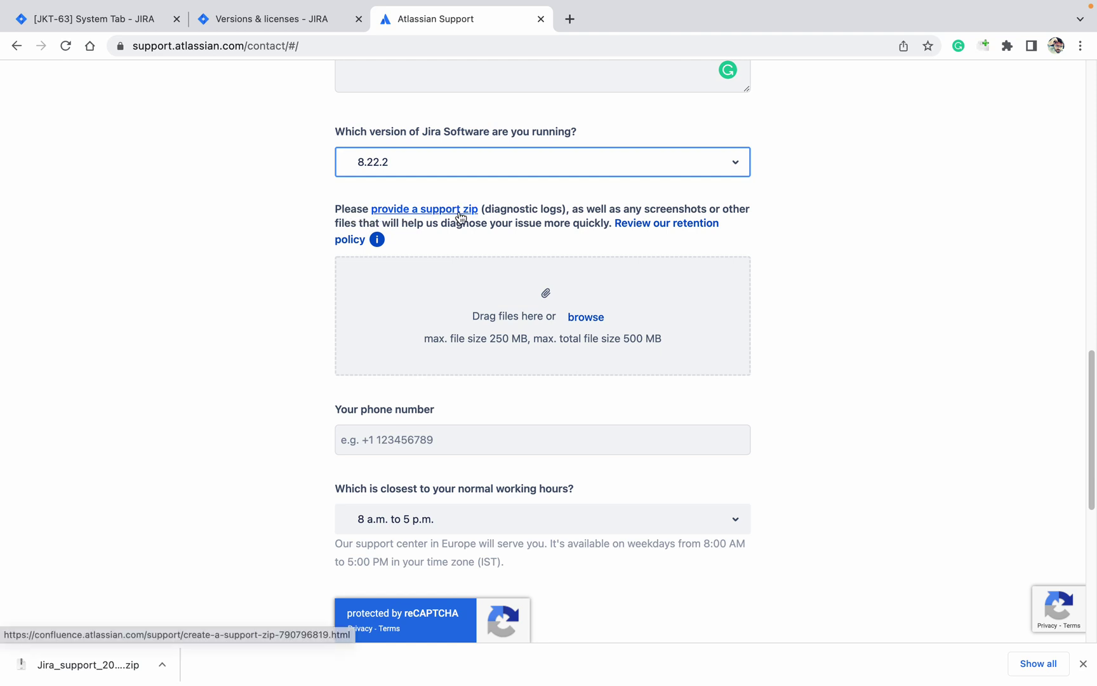
# - Attach the Jira_support zip from the Downloads folder to the request
pyautogui.click(586, 323)
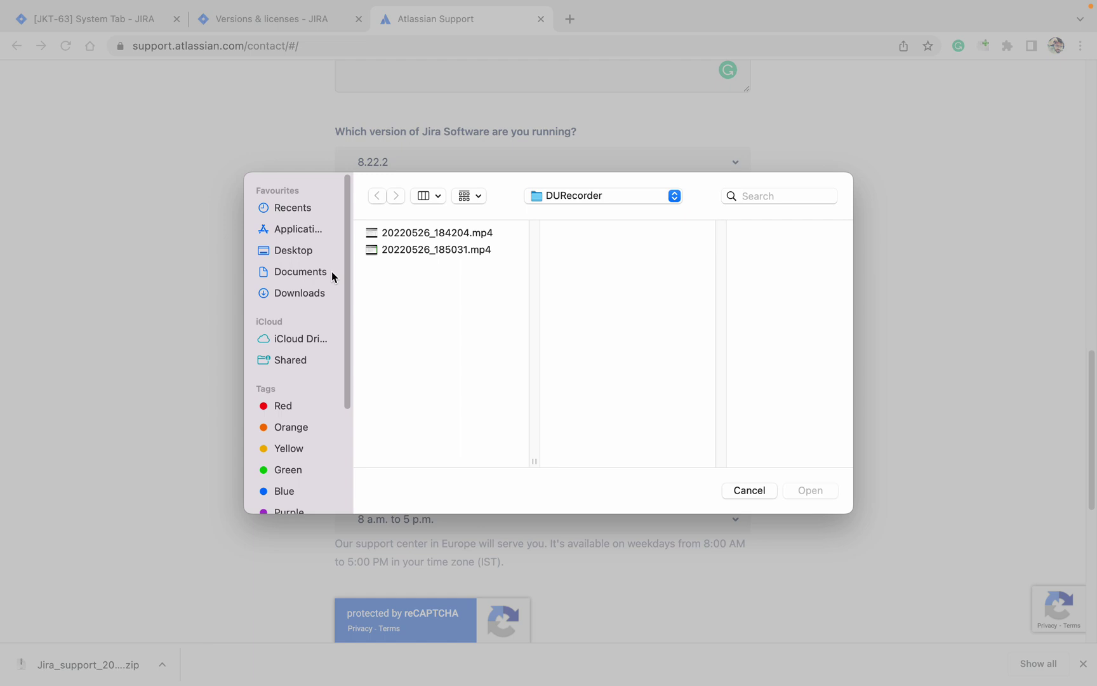
pyautogui.click(293, 292)
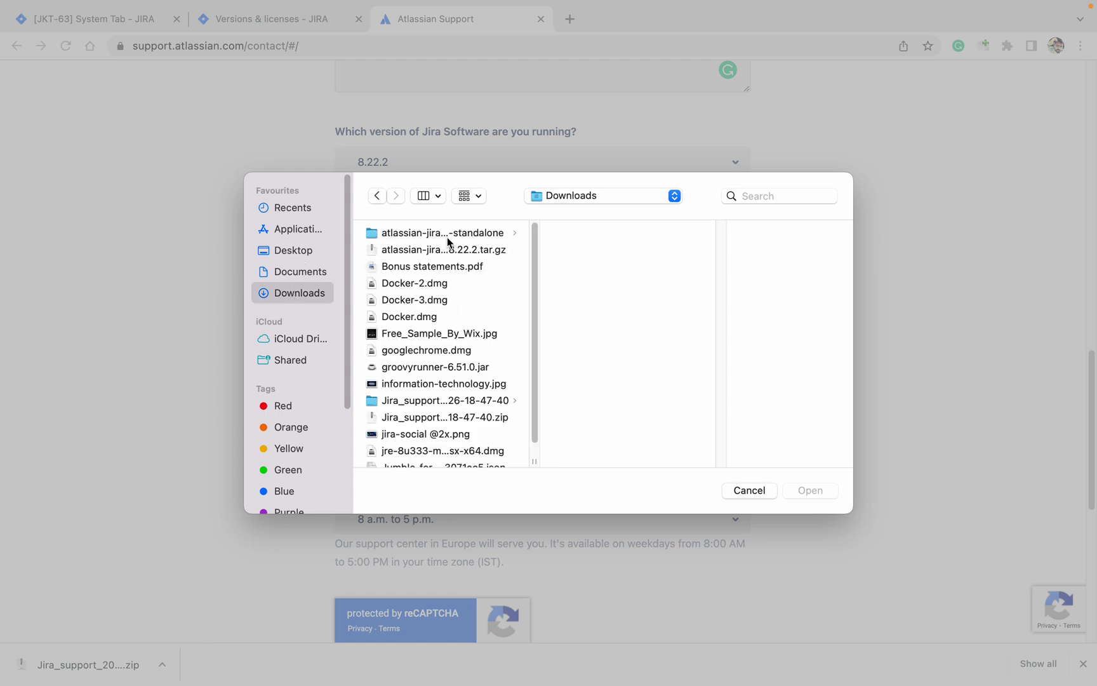
pyautogui.click(442, 400)
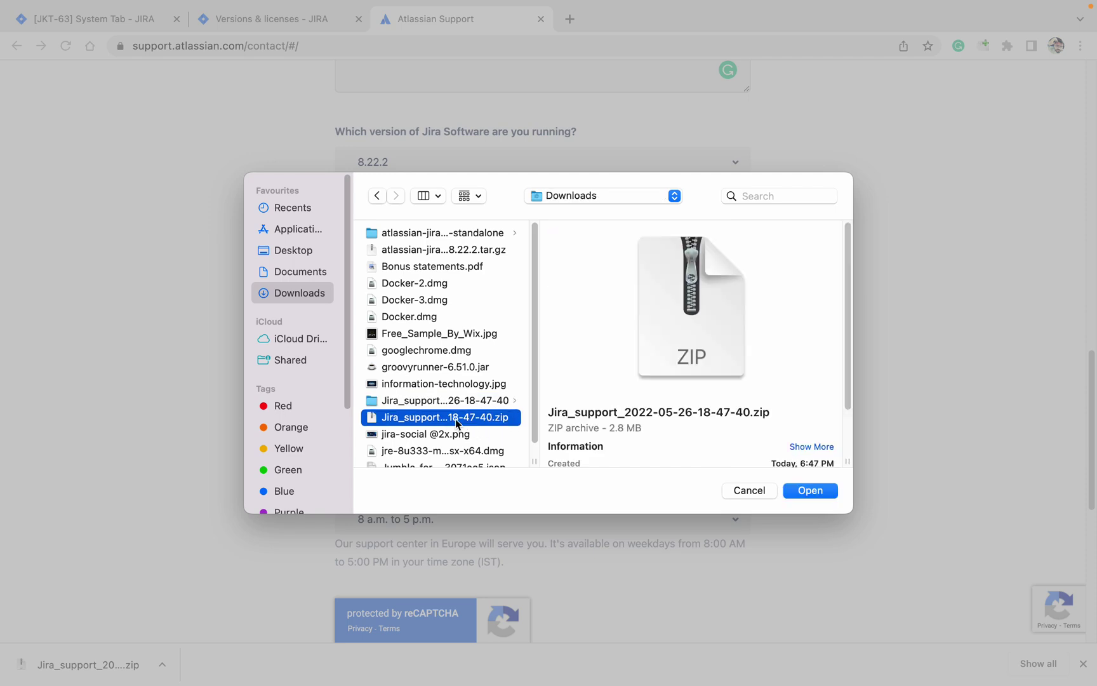
pyautogui.click(810, 490)
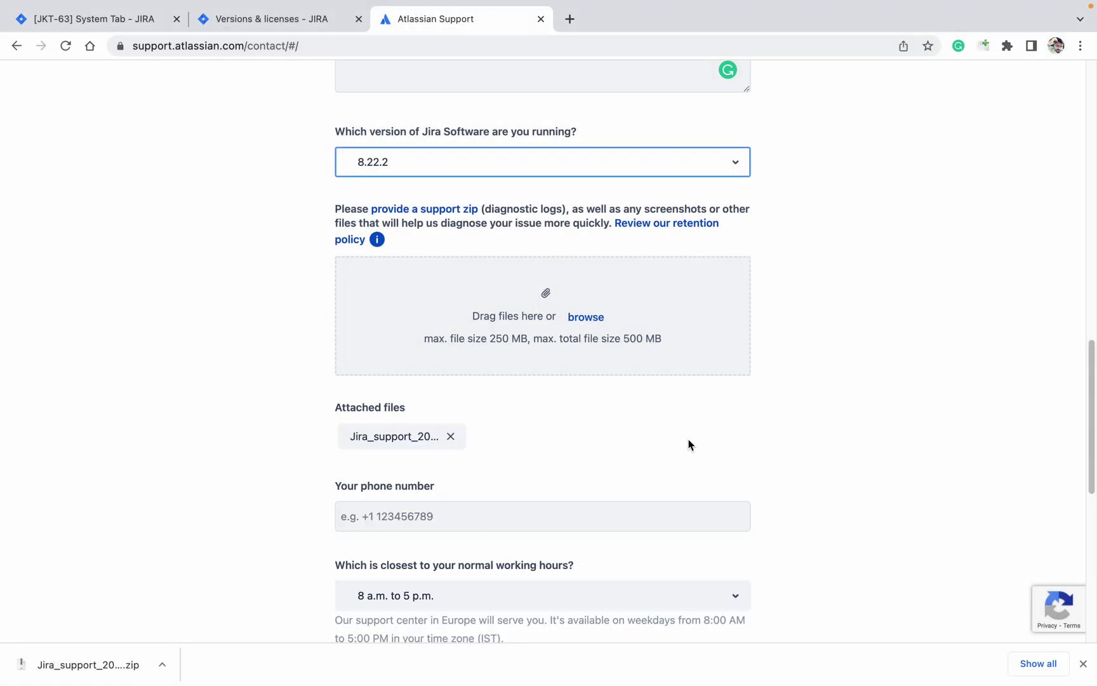
pyautogui.scroll(-2, 556, 463)
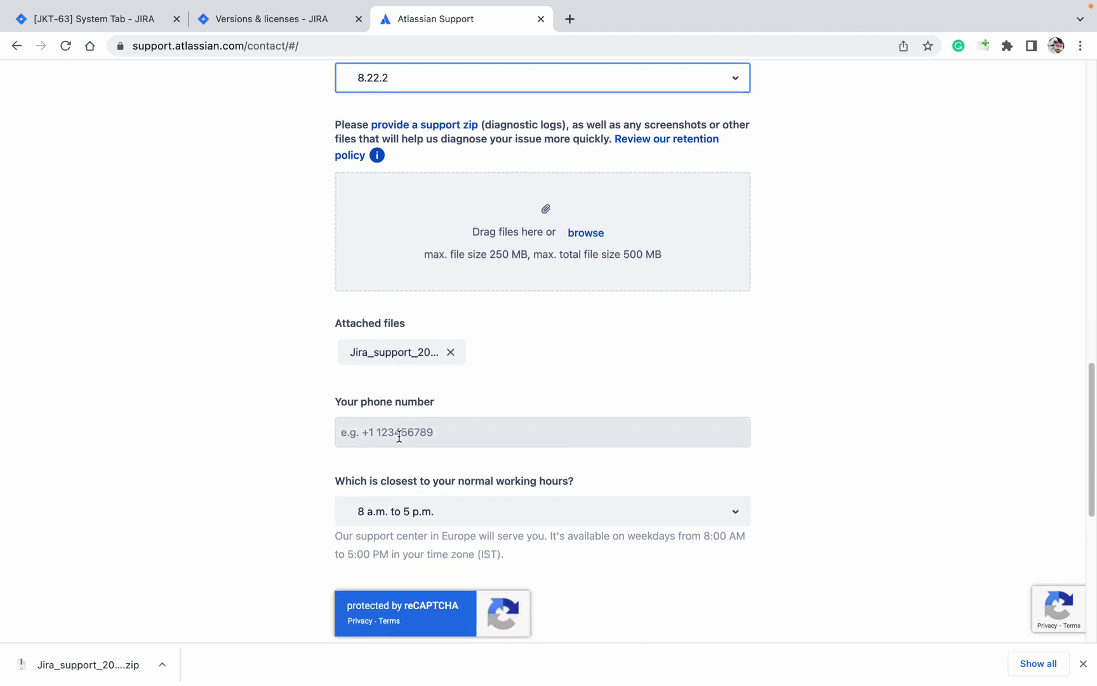
pyautogui.click(393, 512)
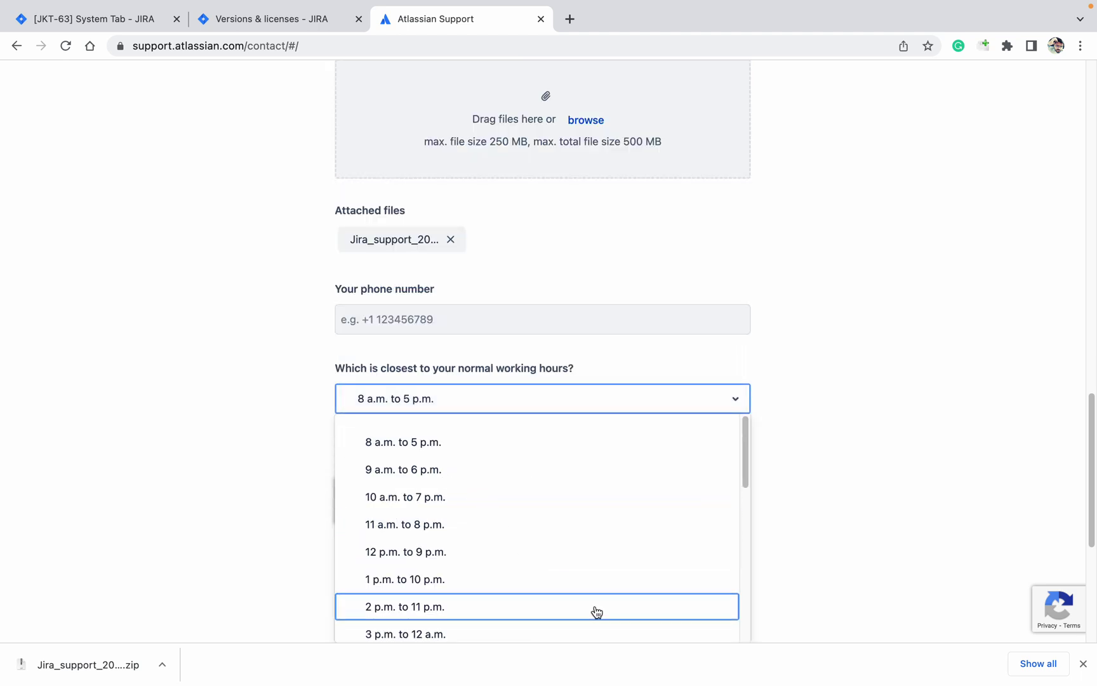
pyautogui.click(997, 528)
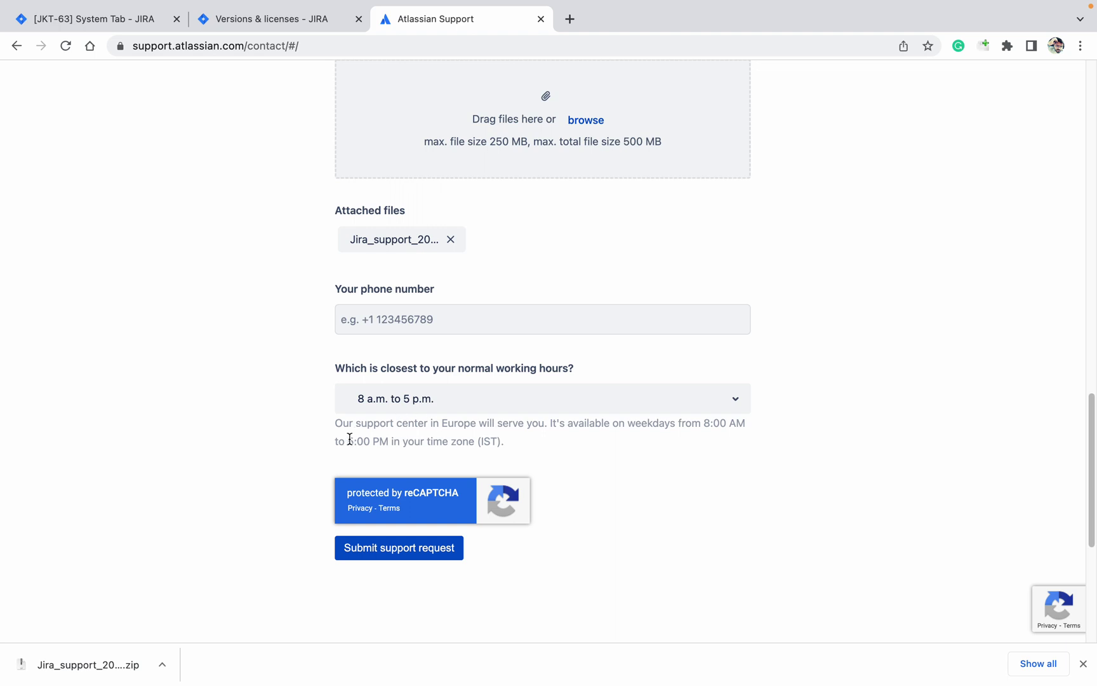
pyautogui.moveTo(379, 439); pyautogui.dragTo(417, 439)
pyautogui.scroll(-1, 558, 459)
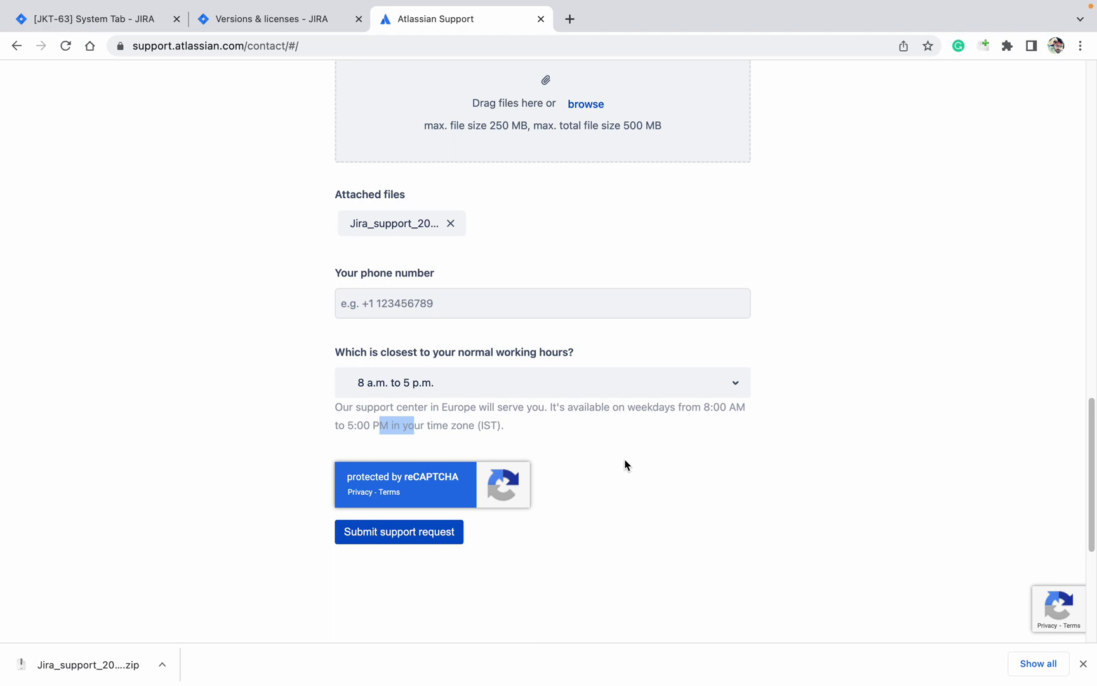
pyautogui.scroll(-1, 626, 465)
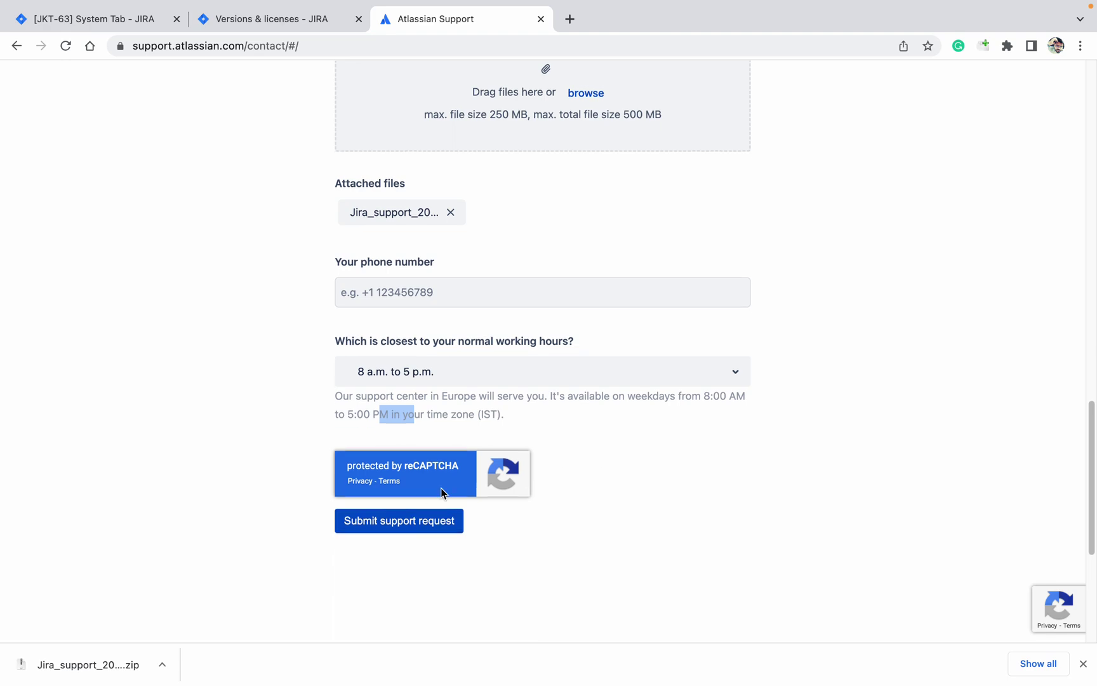
pyautogui.scroll(10, 596, 509)
pyautogui.scroll(10, 596, 510)
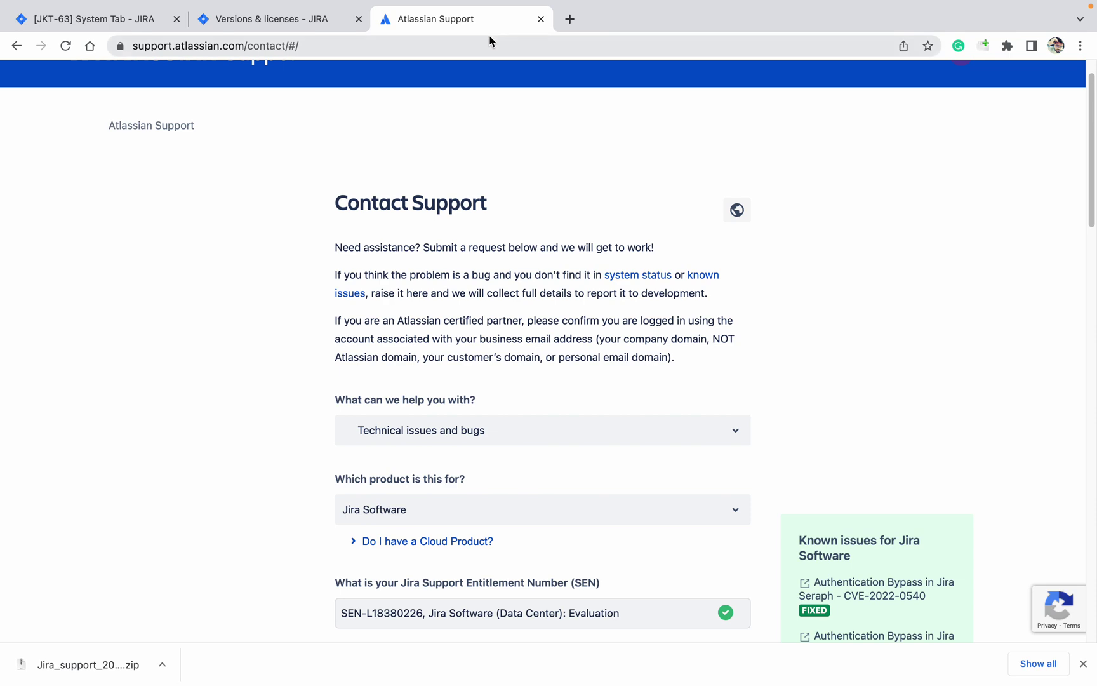
pyautogui.scroll(-5, 506, 230)
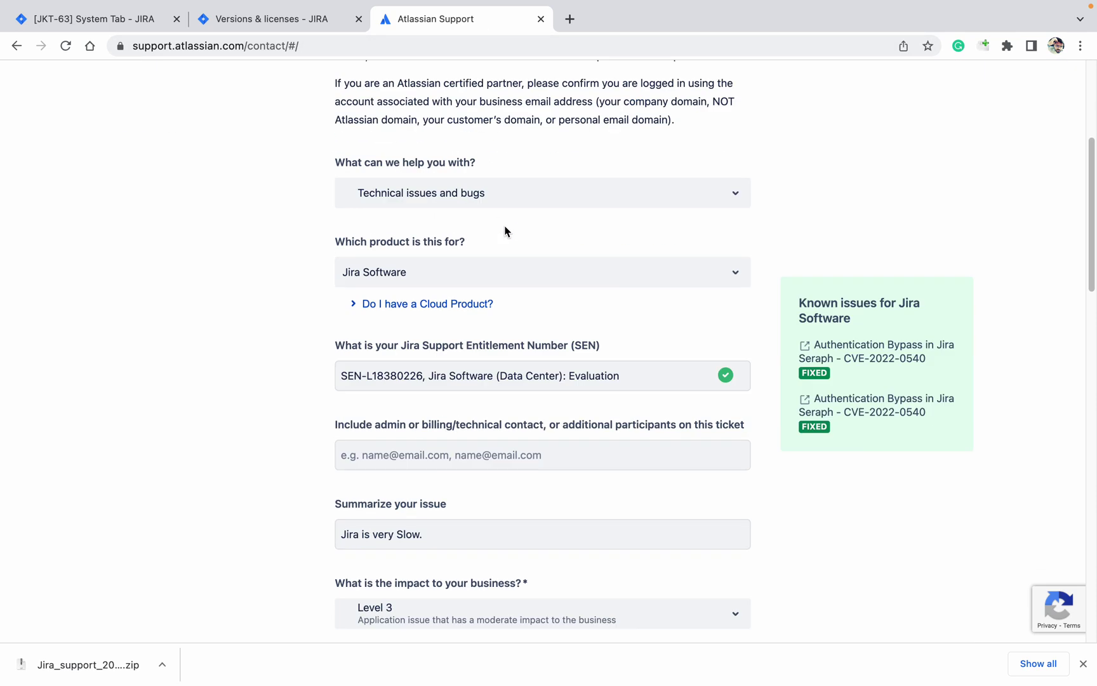
pyautogui.scroll(-10, 505, 229)
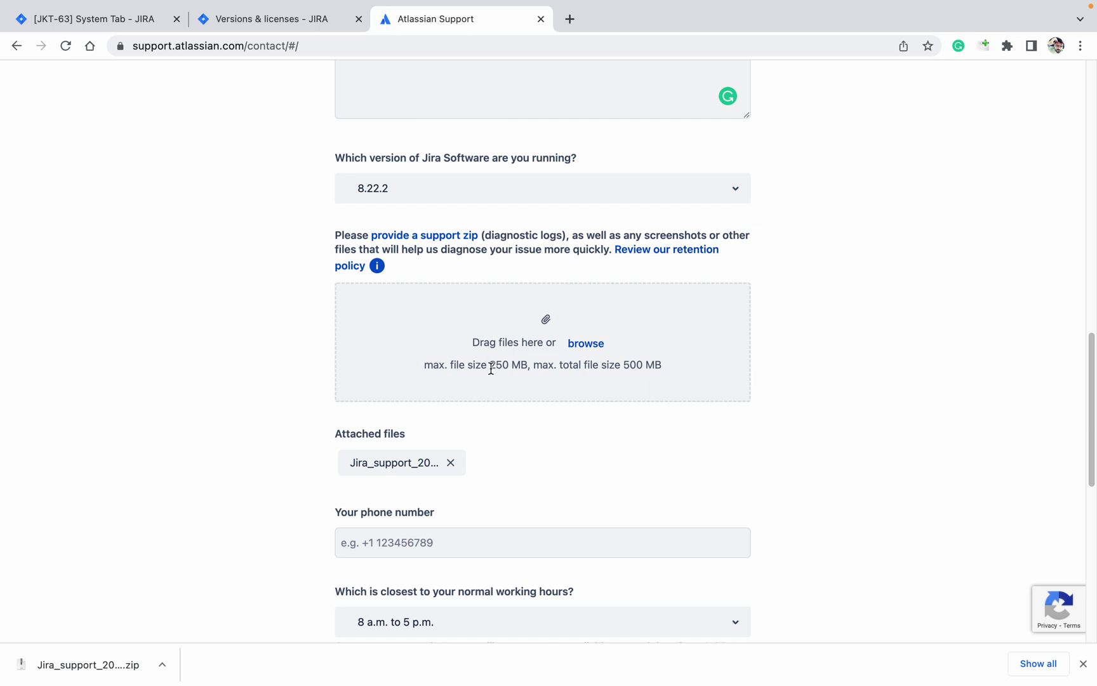
pyautogui.scroll(-1, 490, 370)
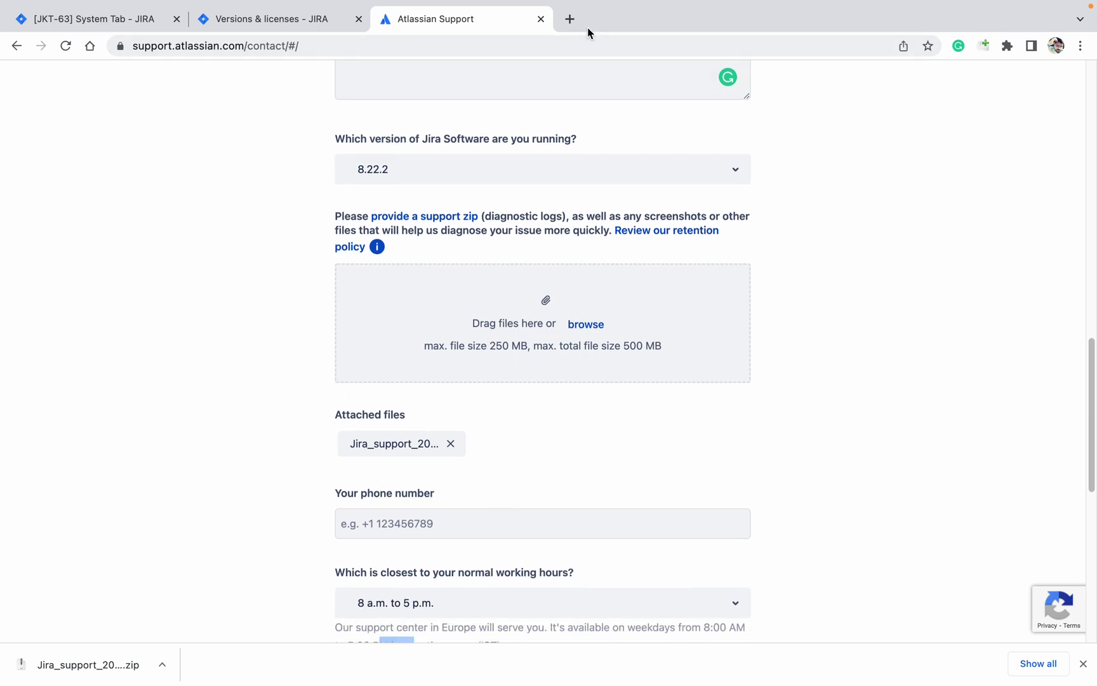
# - Open transfer.atlassian.com from a Google search for 'transfer atlassian', then return to the support form
pyautogui.click(570, 19)
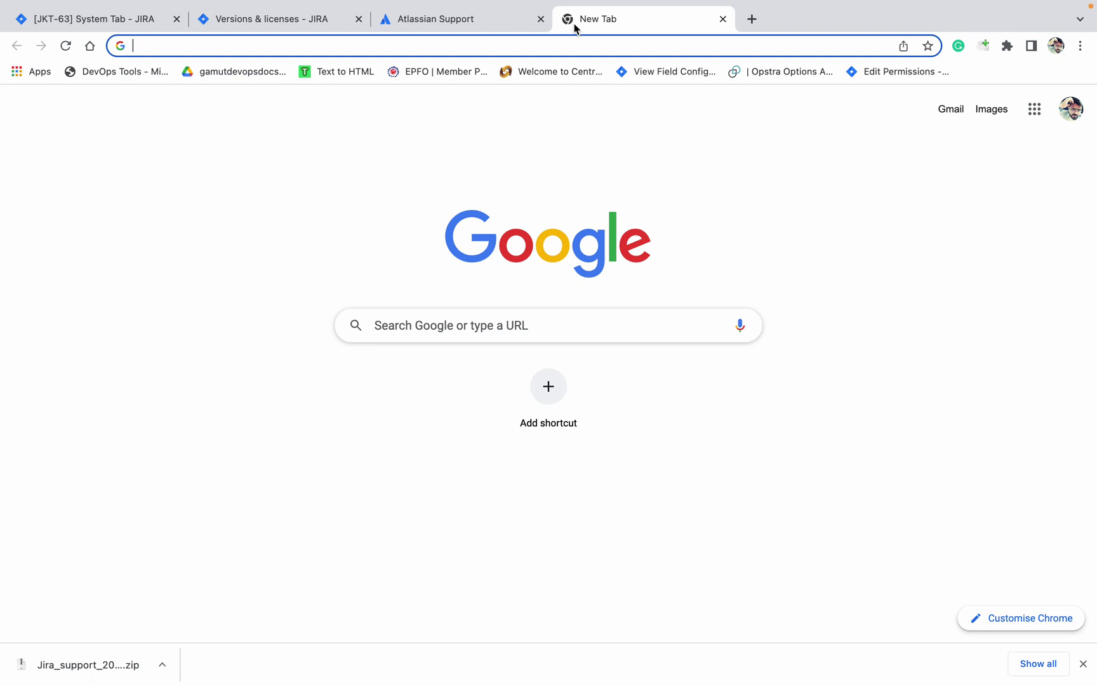
pyautogui.write('tra')
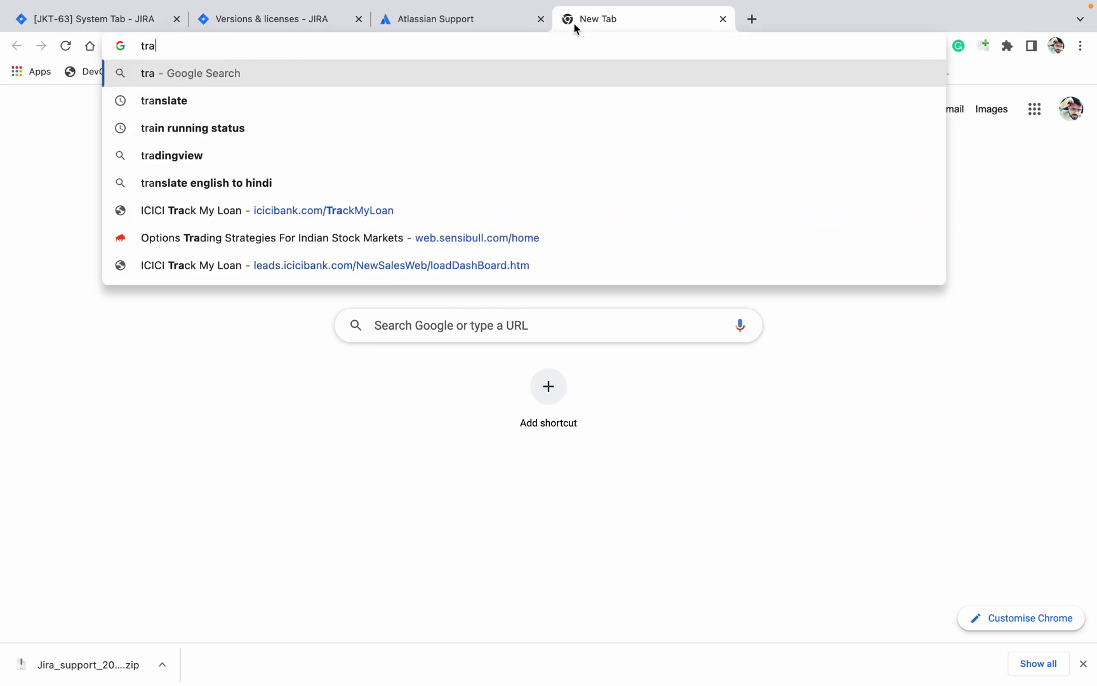
pyautogui.write('ns')
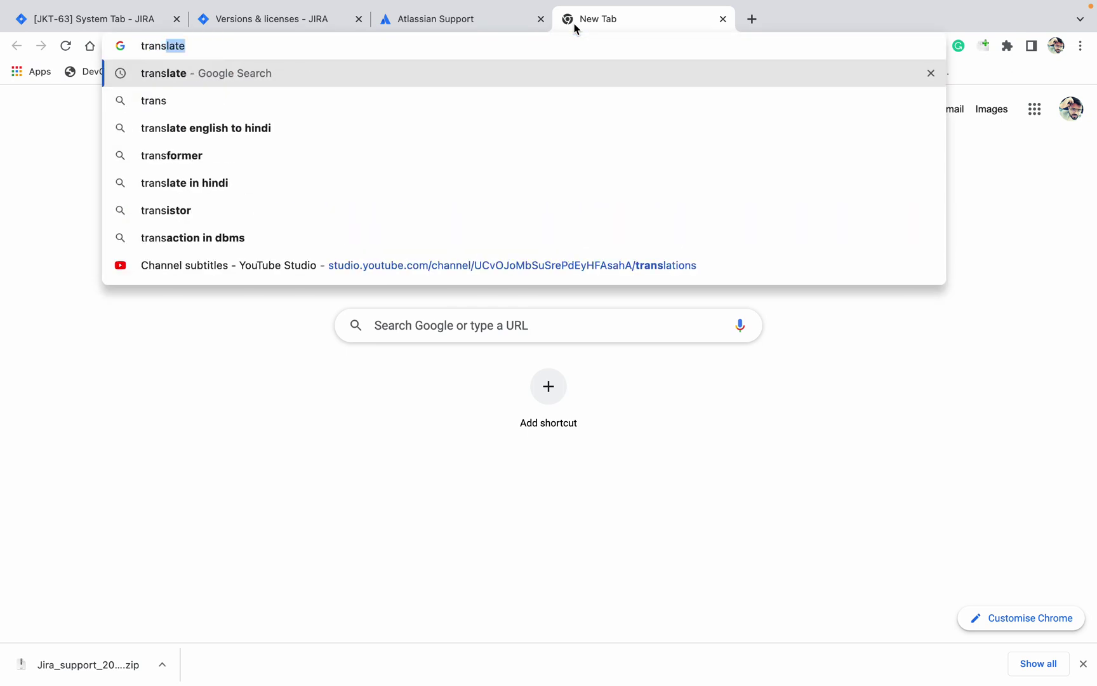
pyautogui.write('fer ')
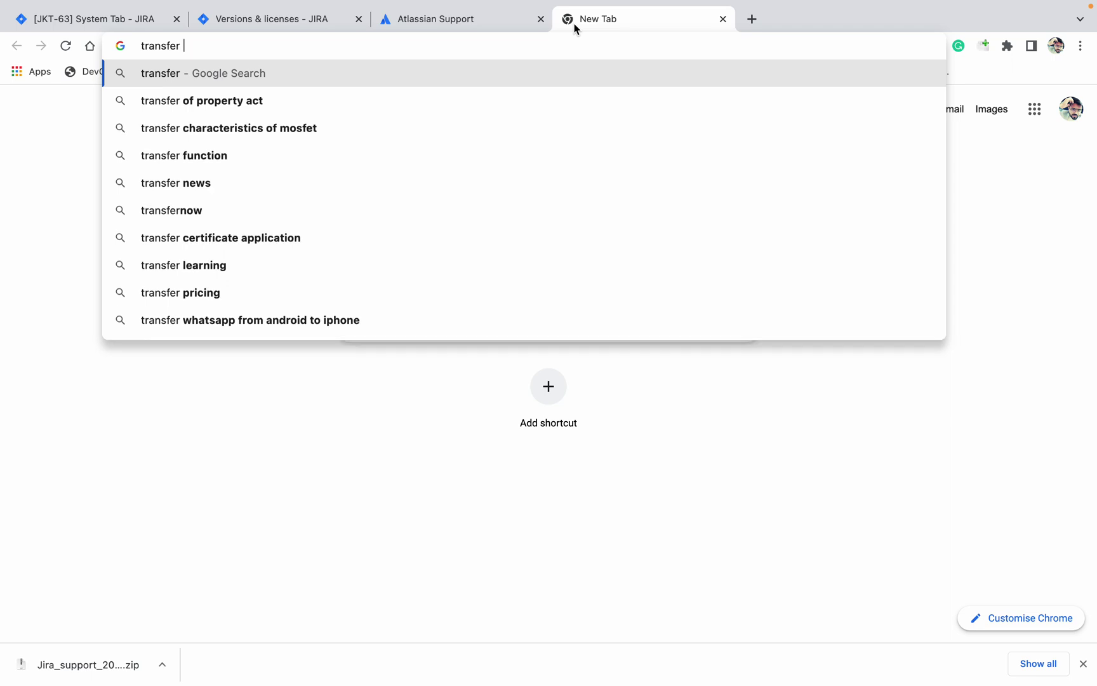
pyautogui.write('at')
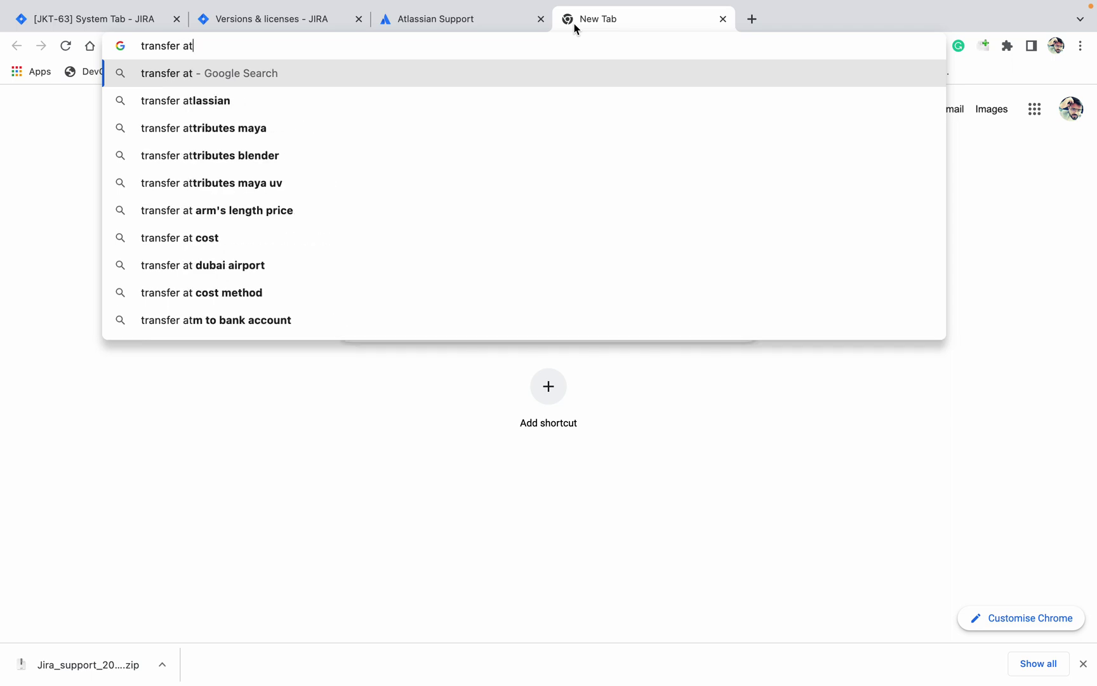
pyautogui.press('Down')
pyautogui.press('Return')
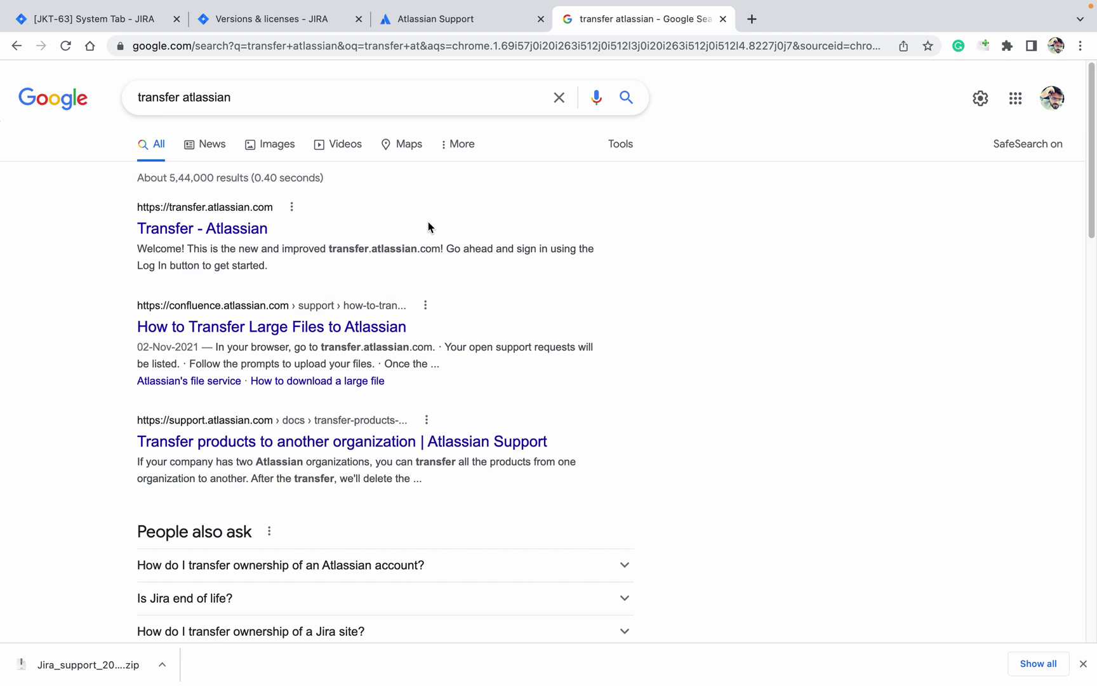
pyautogui.click(219, 231)
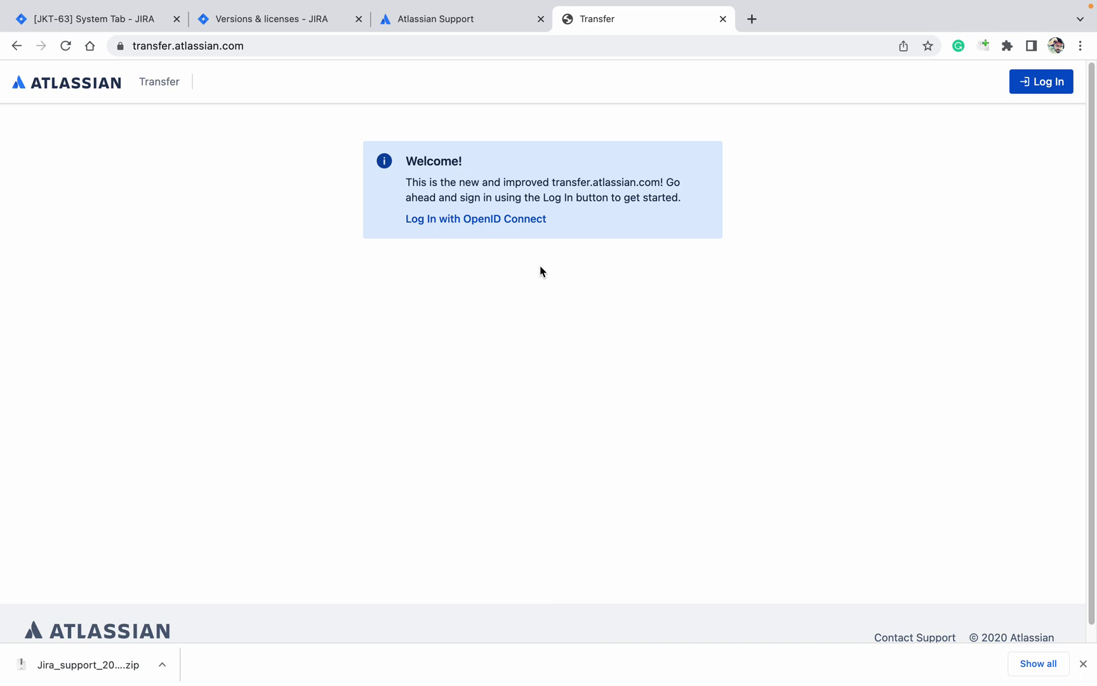
pyautogui.click(495, 19)
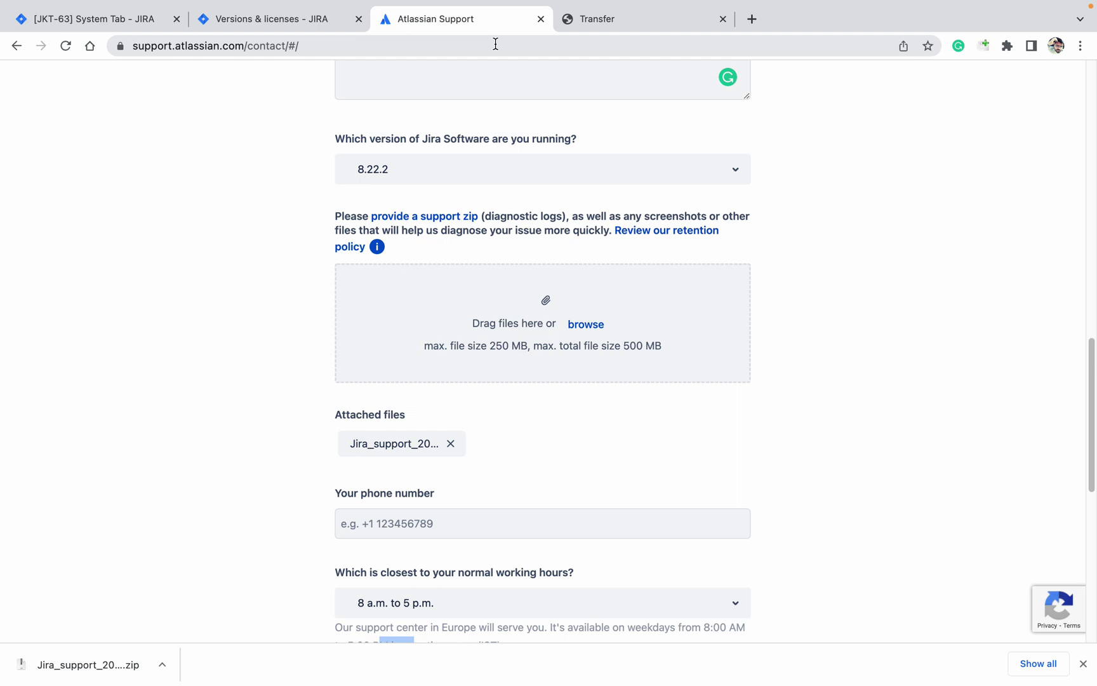